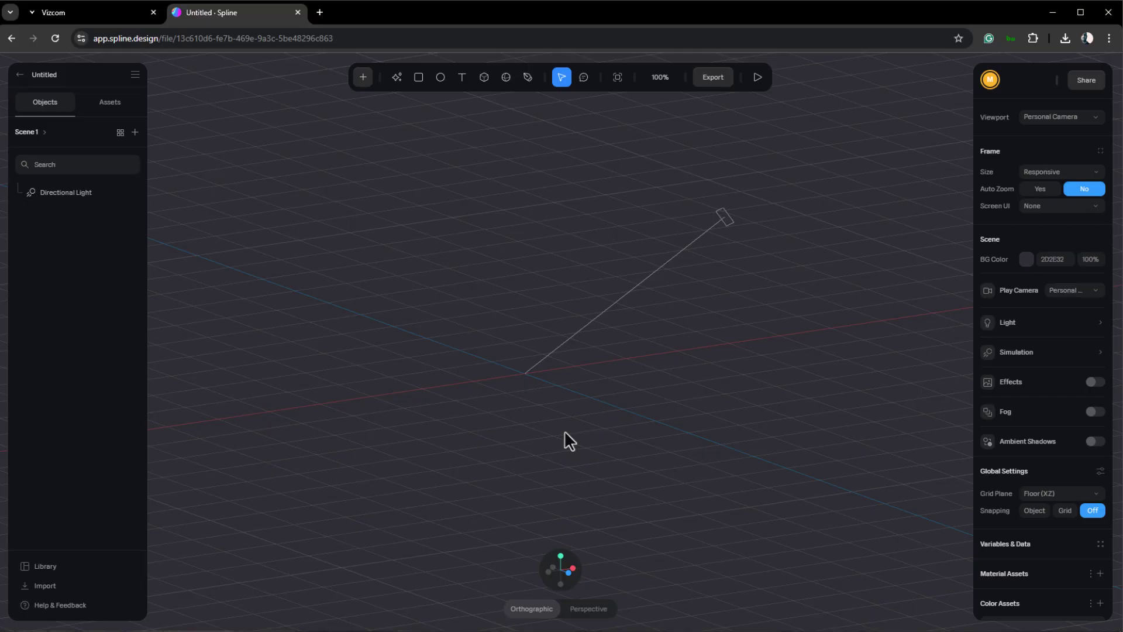
Step: Add the Realistic Chair from the Furniture library to the Spline scene
left_click(69, 568)
scroll(394, 440, "down", 5)
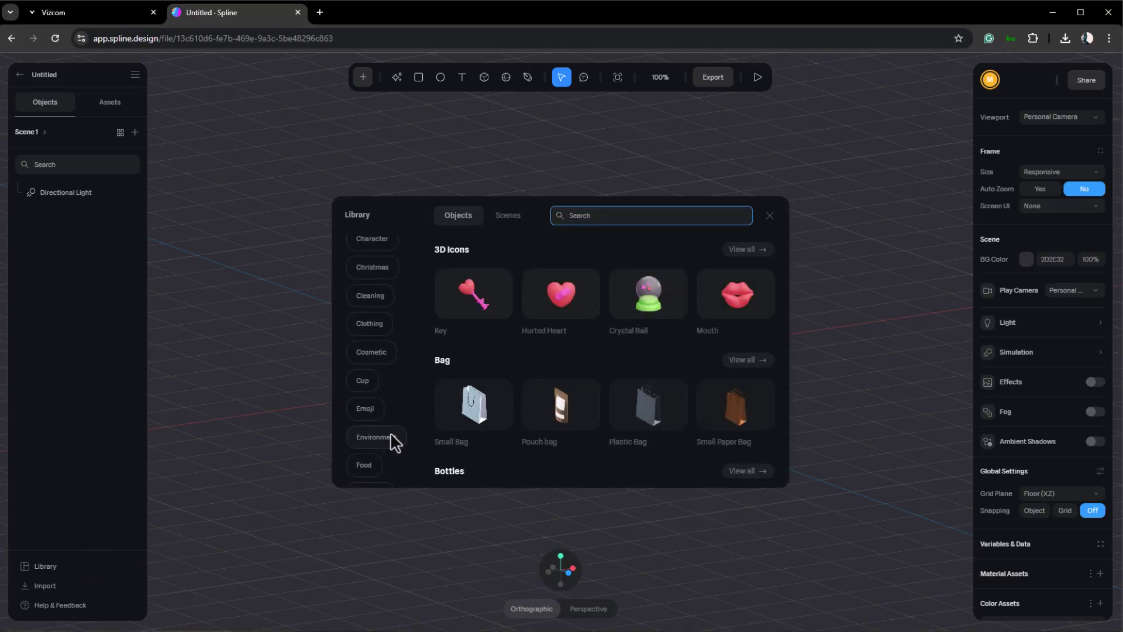
left_click(371, 372)
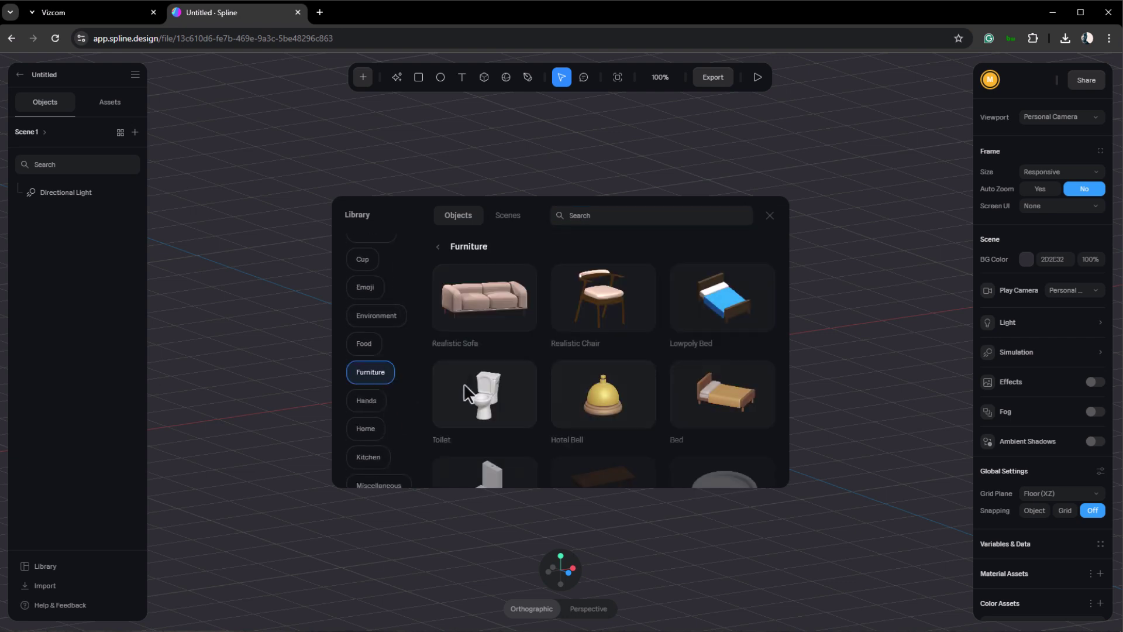
left_click(607, 304)
left_click(769, 216)
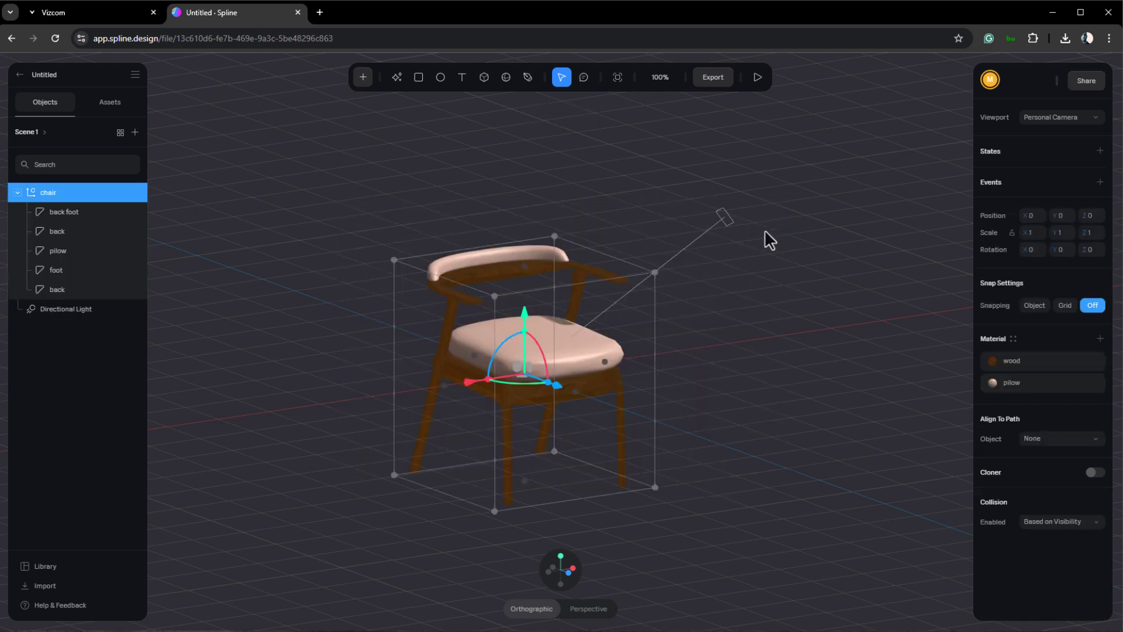
Step: Export the scene as a GLTF 3D file
left_click(712, 77)
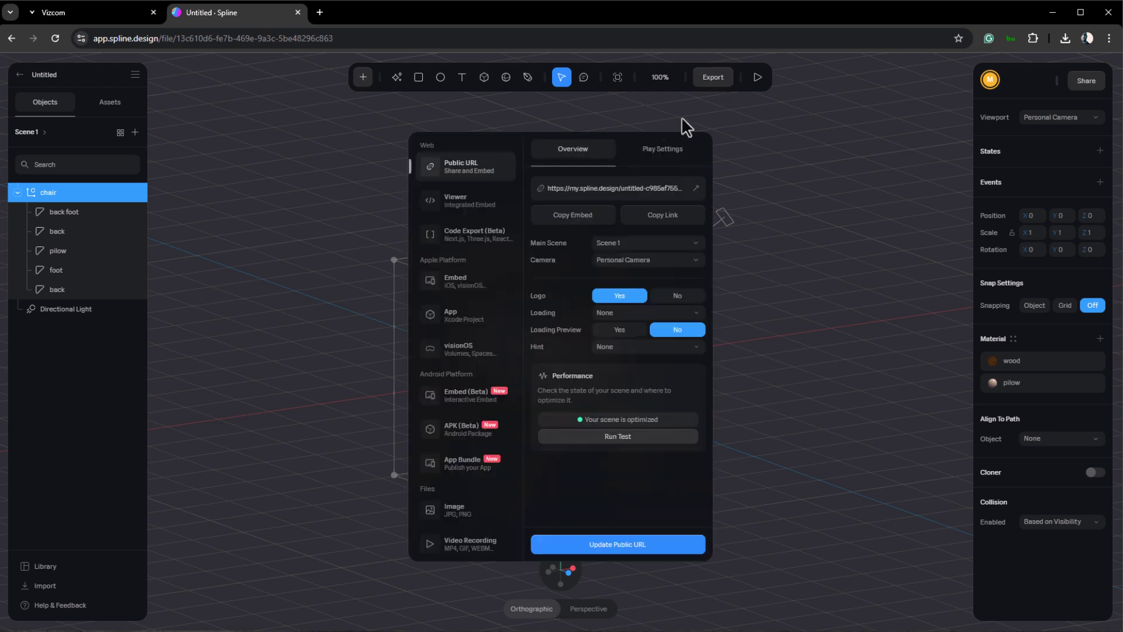
scroll(465, 450, "down", 5)
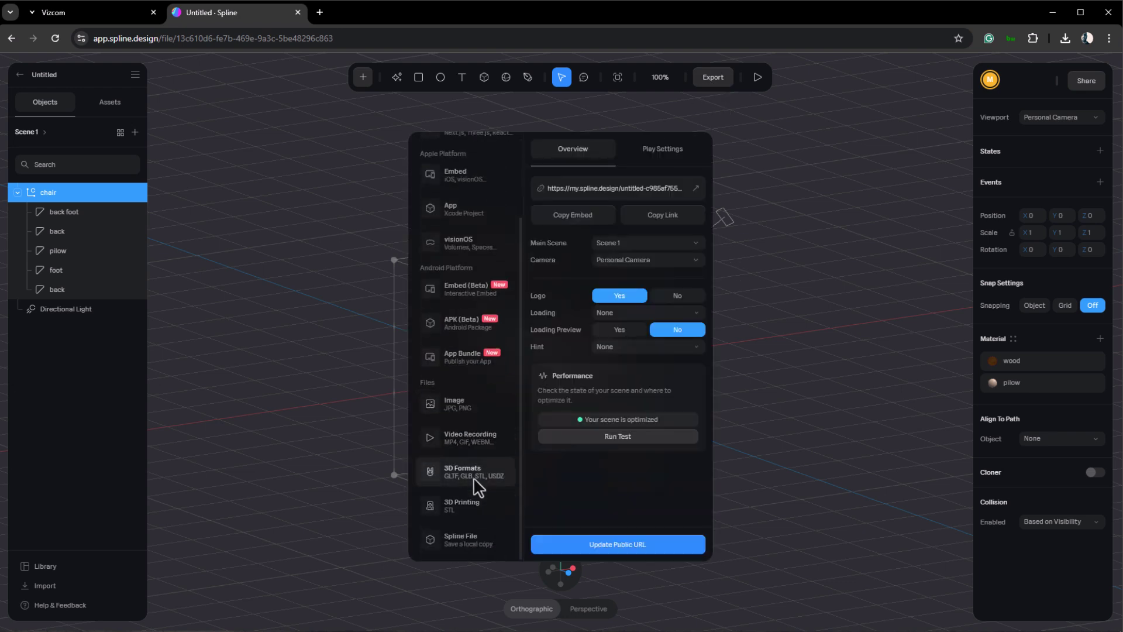
left_click(472, 476)
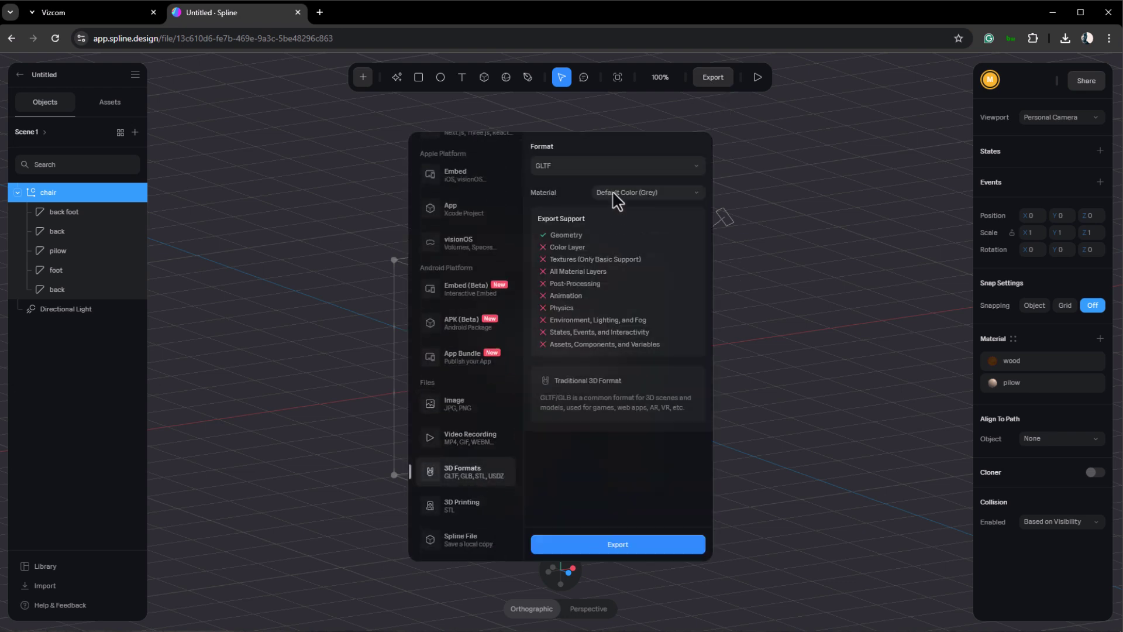
left_click(631, 547)
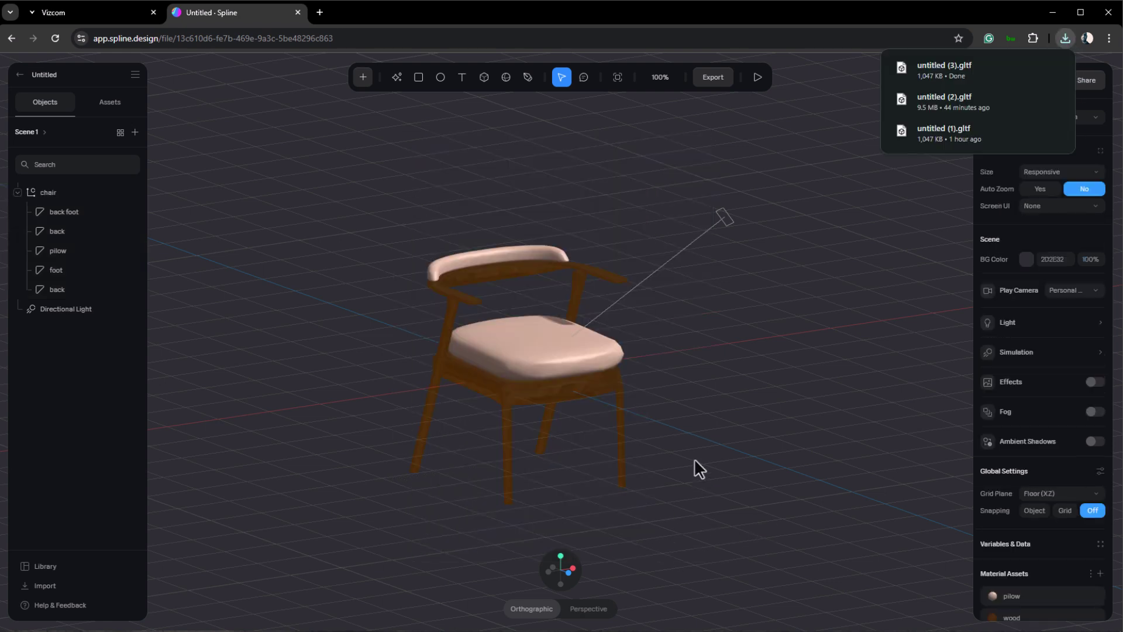
Step: In Vizcom, create a new file named 'Chair' and start it in Studio
left_click(98, 13)
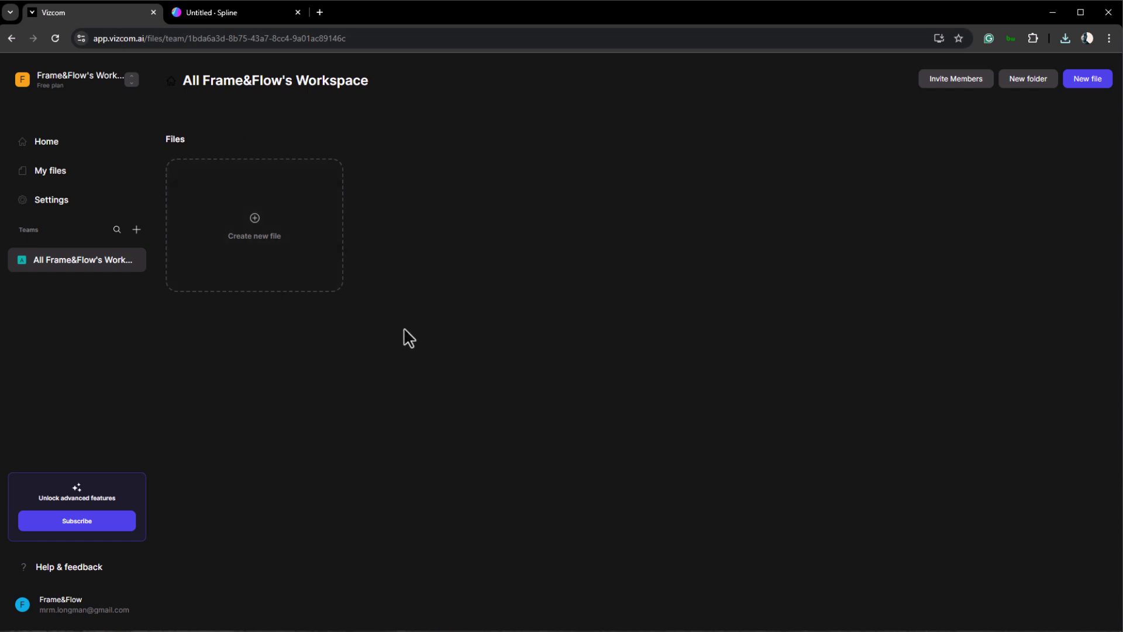
left_click(258, 234)
left_click(454, 313)
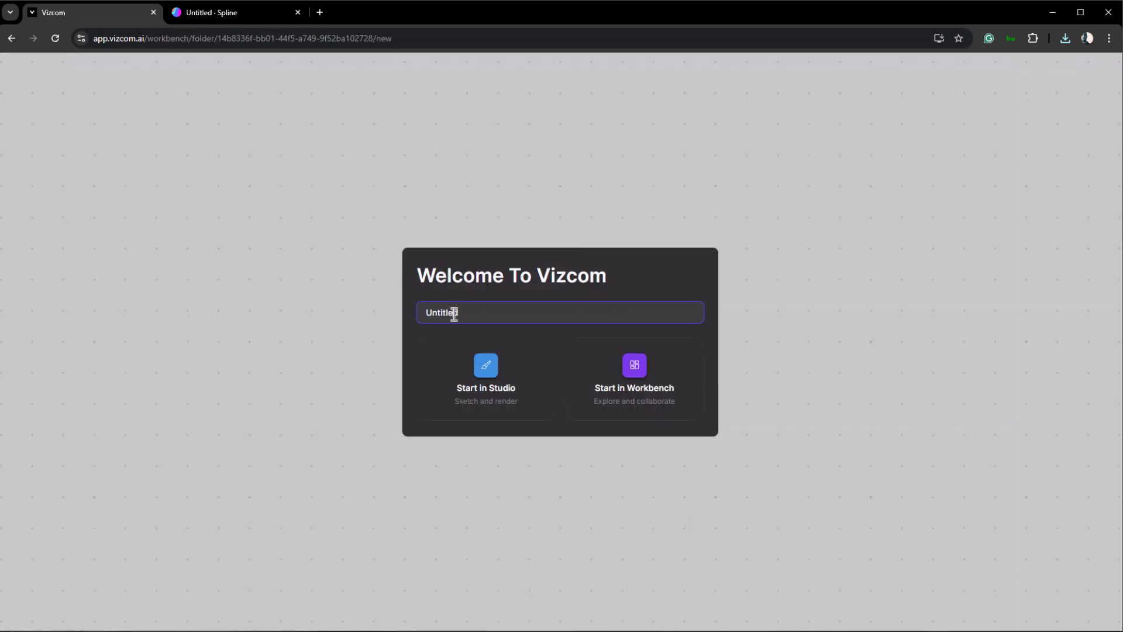
type("Chair")
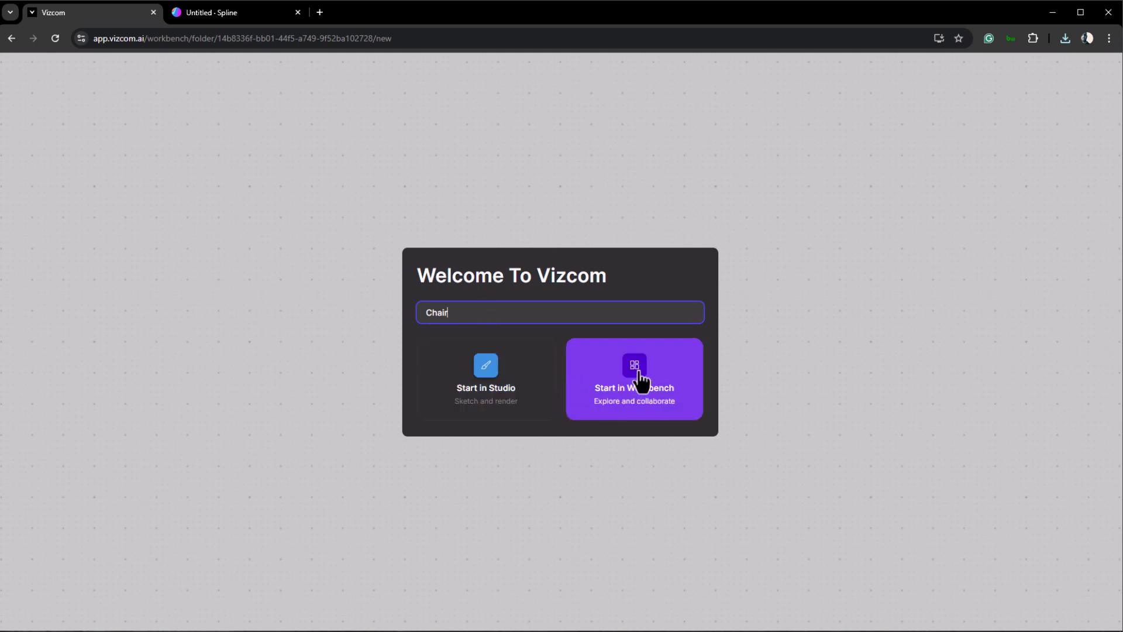
left_click(499, 389)
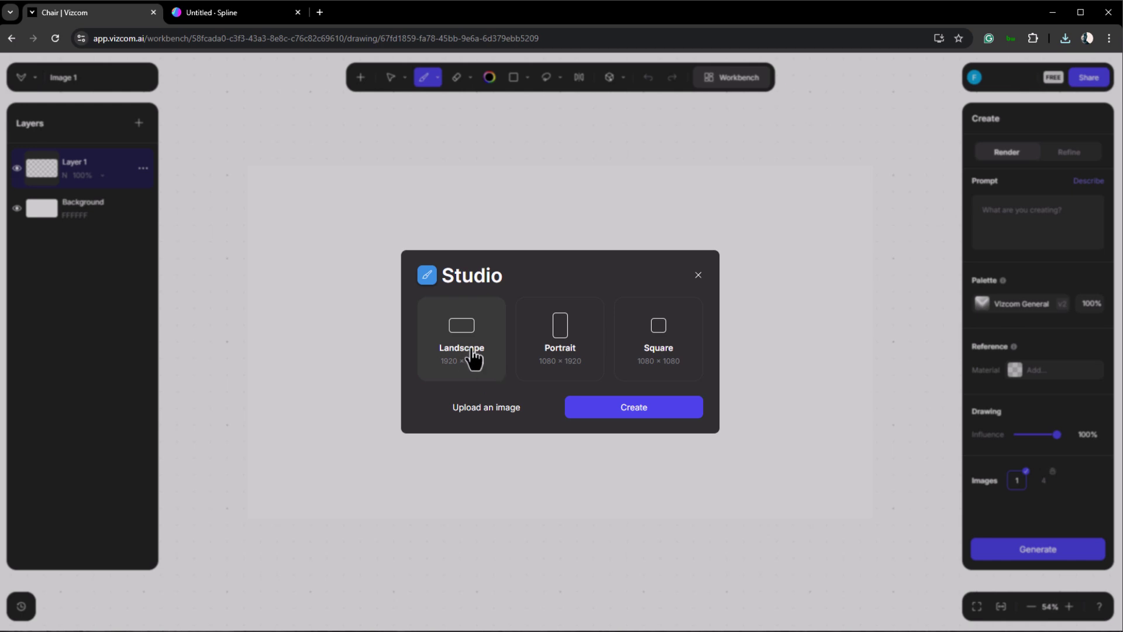
Step: Create a blank landscape canvas and add Layer 2, keeping its blend mode Normal
left_click(623, 410)
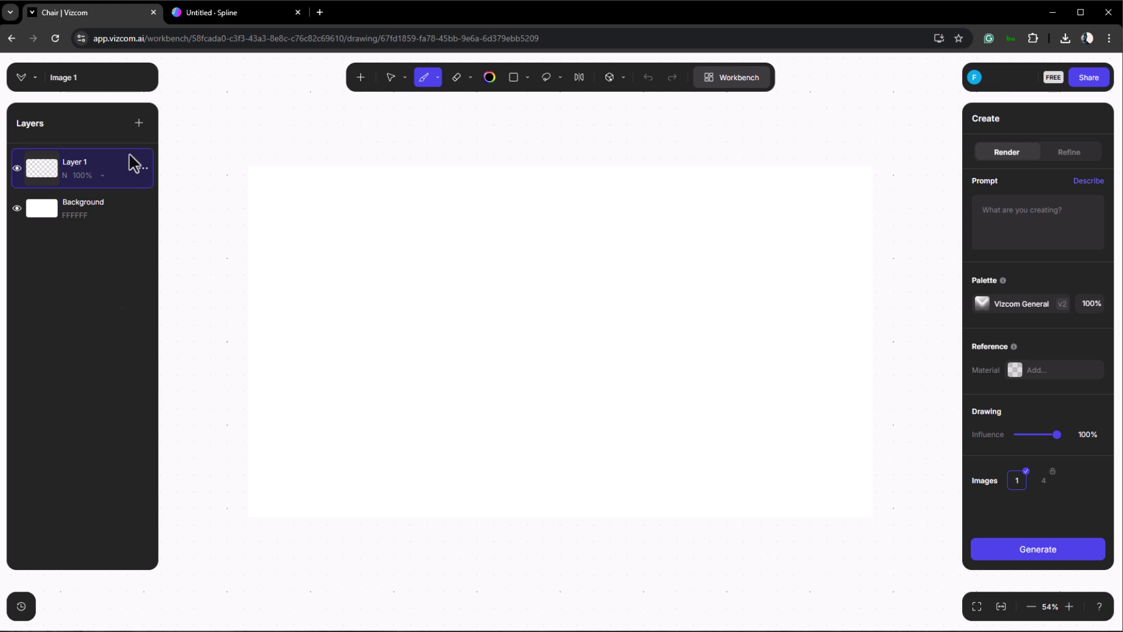
left_click(139, 122)
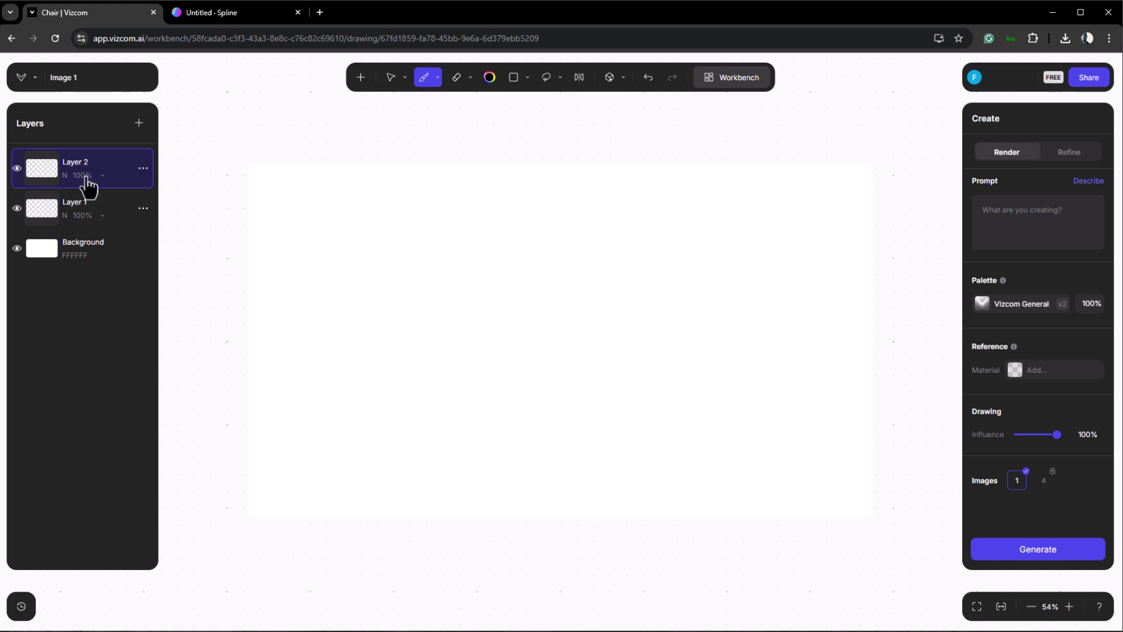
left_click(66, 177)
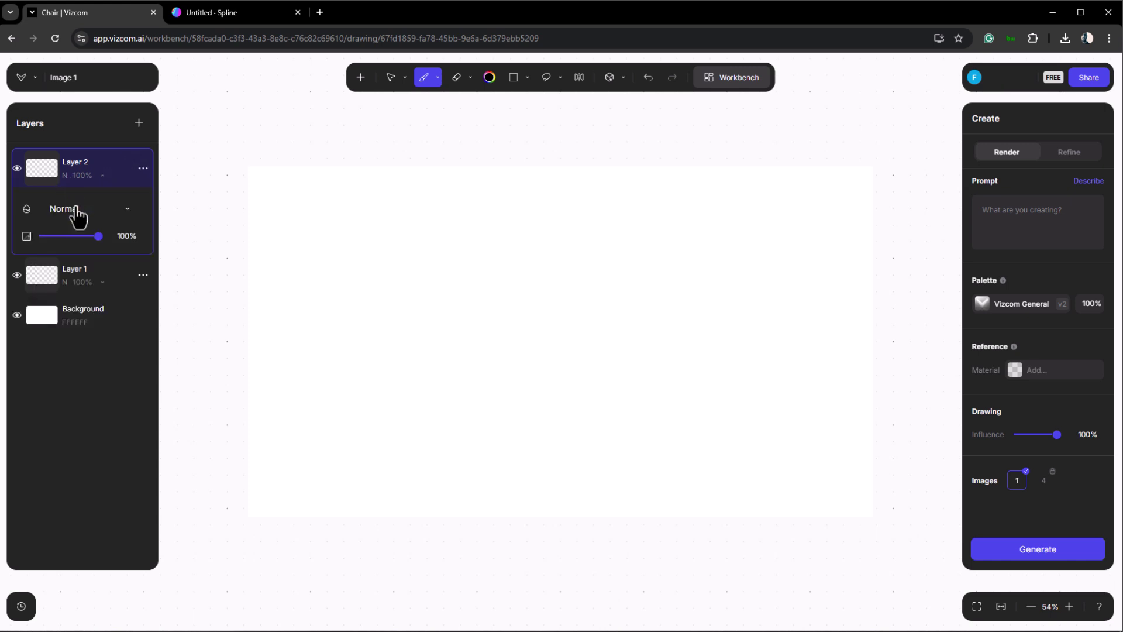
left_click(76, 213)
left_click(76, 237)
left_click(143, 171)
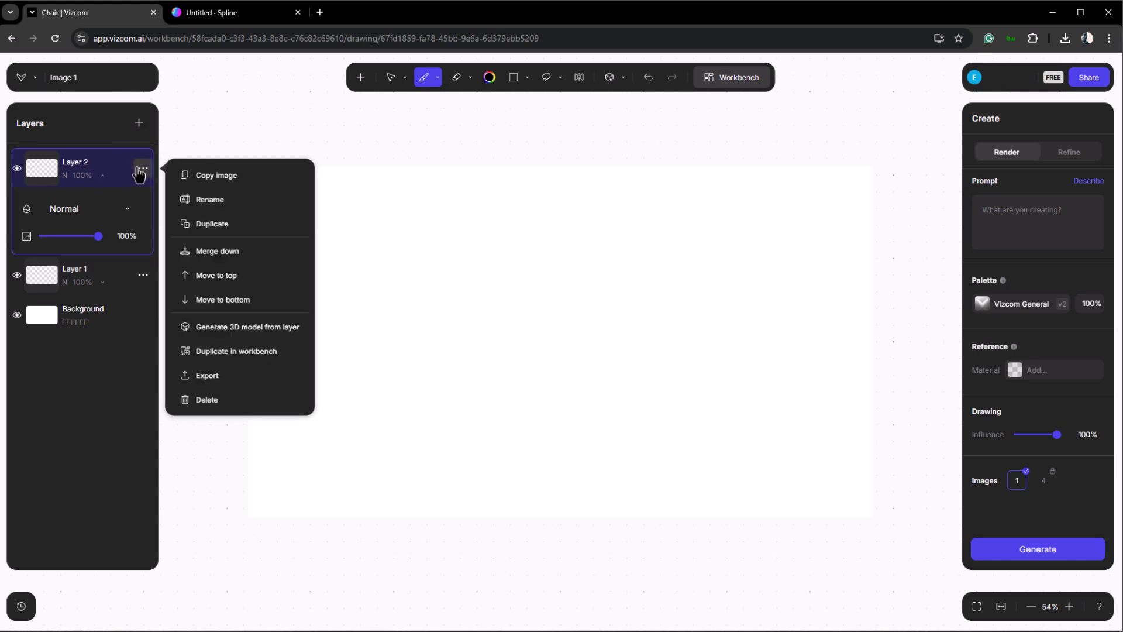
left_click(142, 173)
left_click(102, 177)
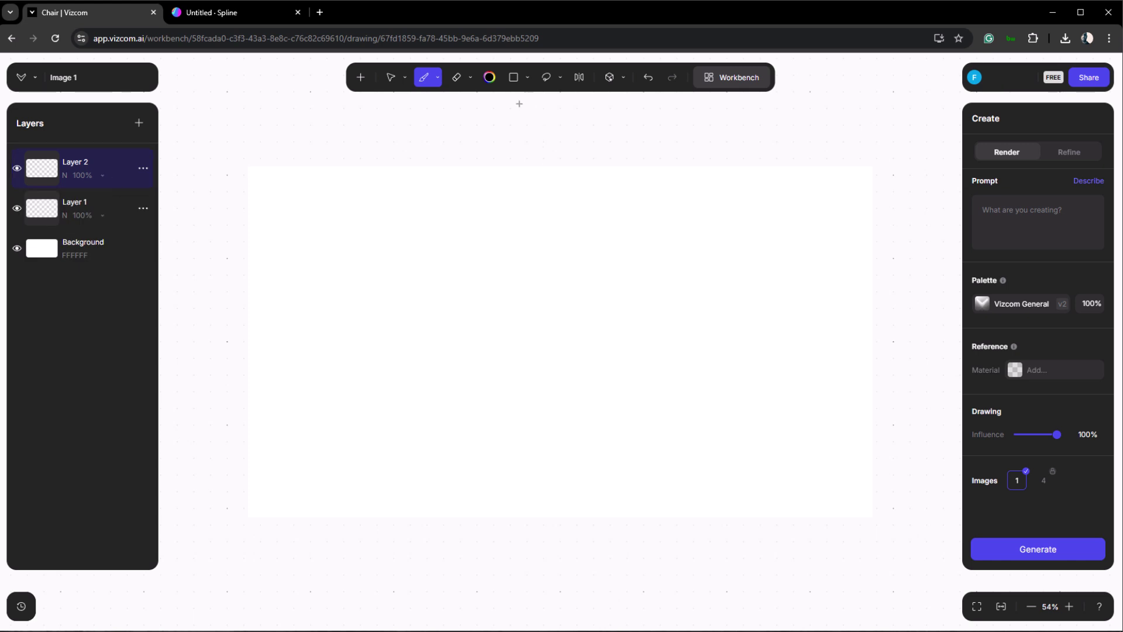
Step: Draw two freehand black brush strokes across the canvas
left_click(428, 84)
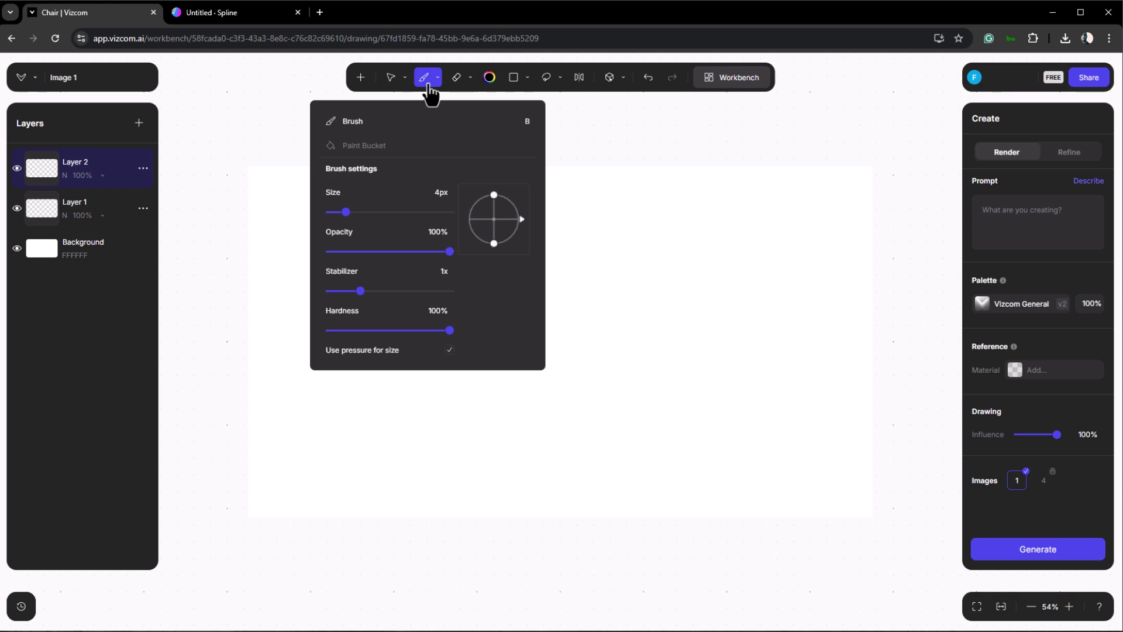
left_click(430, 91)
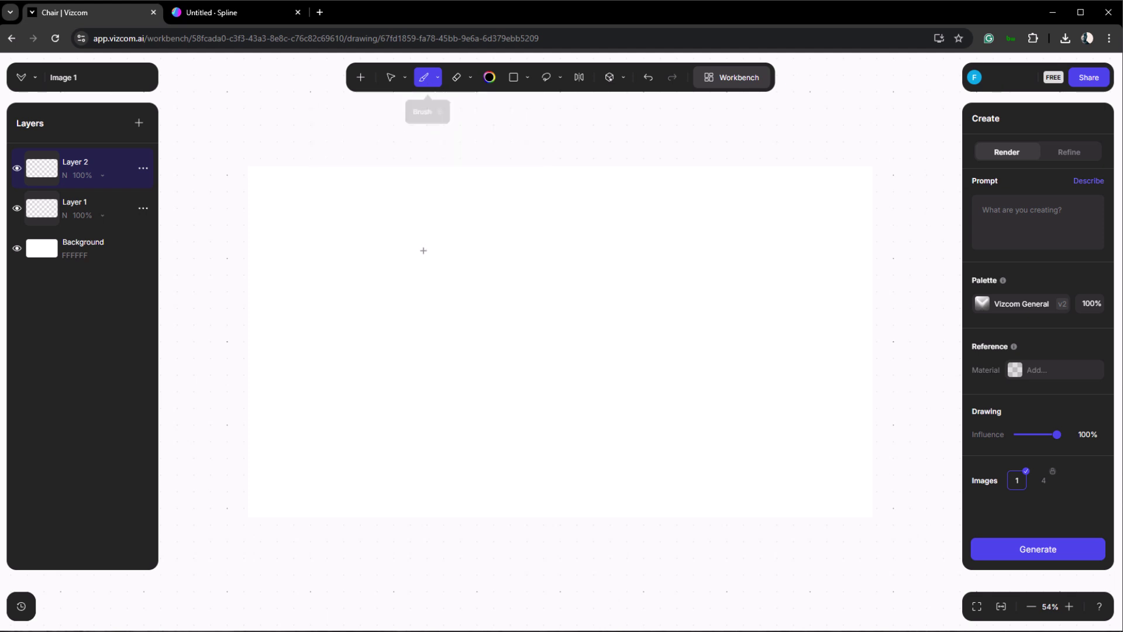
left_click_drag(411, 265, 608, 396)
mouse_move(518, 419)
left_mouse_down()
mouse_move(436, 388)
mouse_move(372, 392)
left_mouse_up()
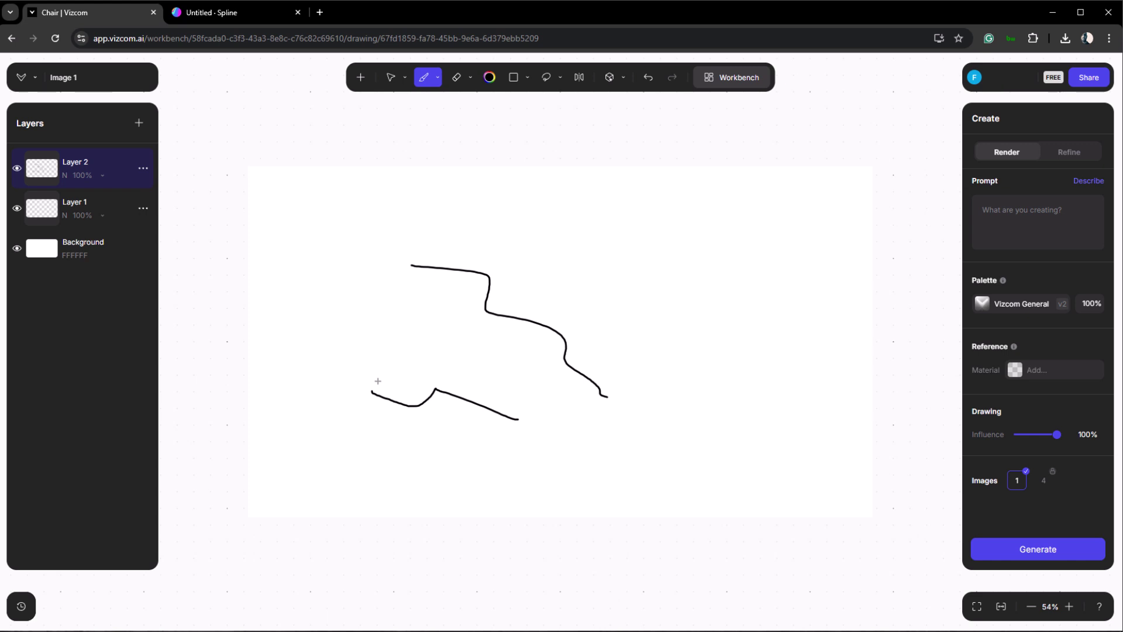
Step: Check the eraser, colour picker and lasso selection tools without changing anything
left_click(457, 77)
left_click(489, 82)
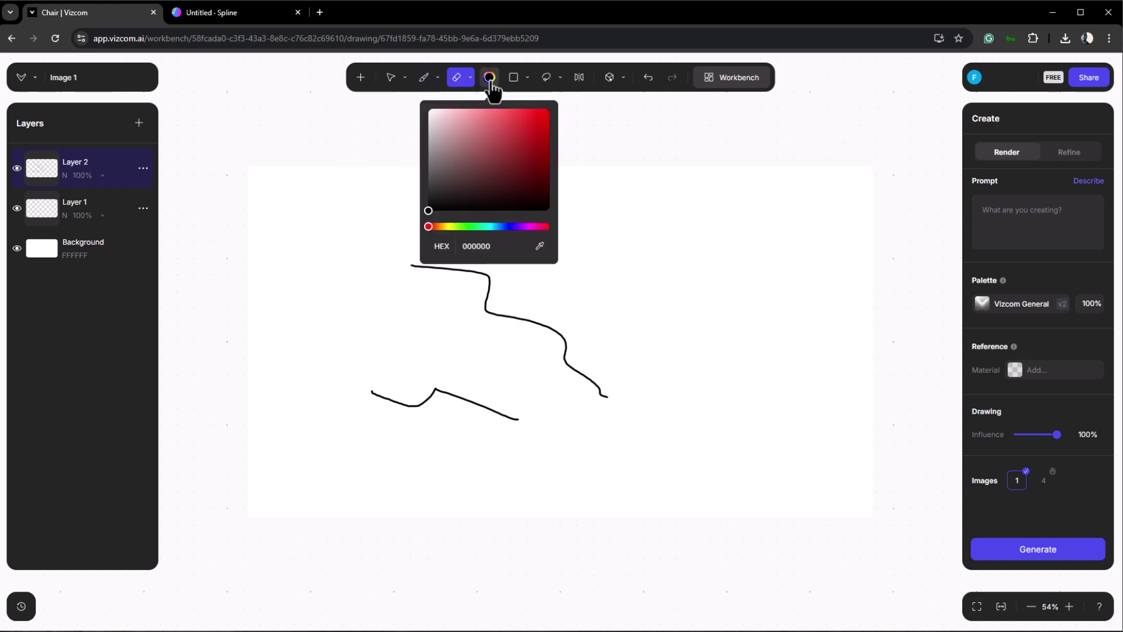
left_click(489, 83)
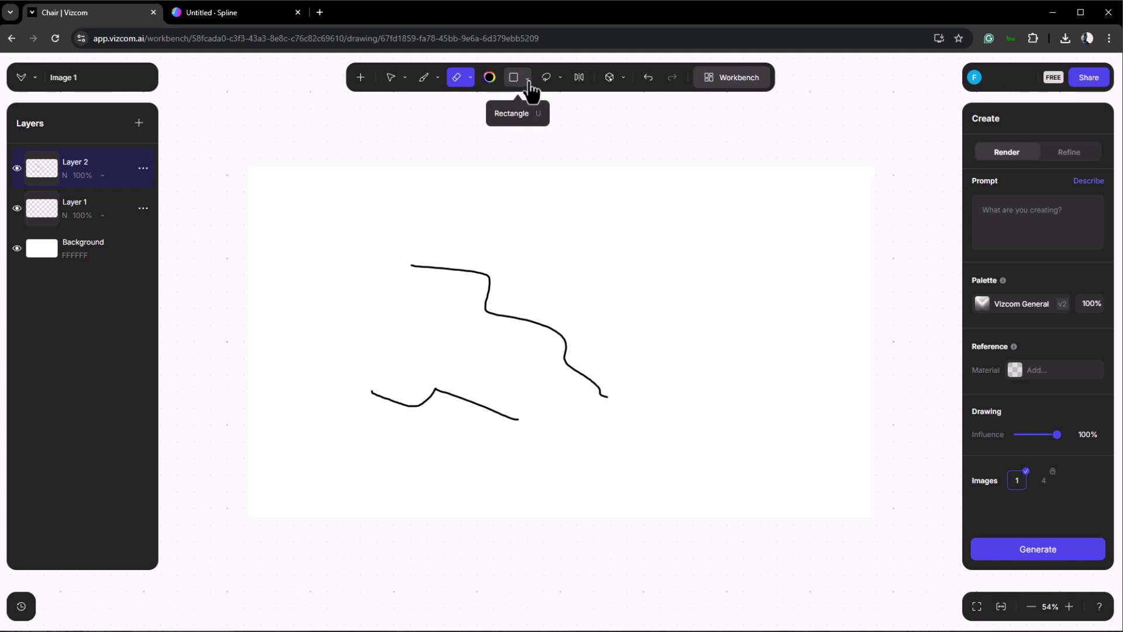
left_click(557, 82)
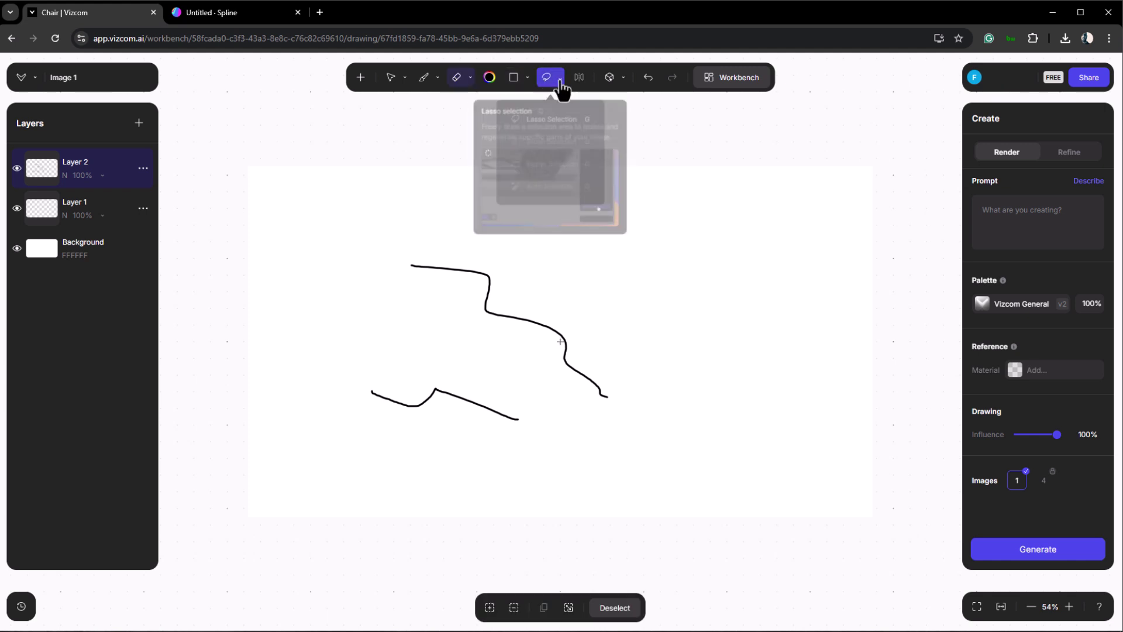
left_click(565, 83)
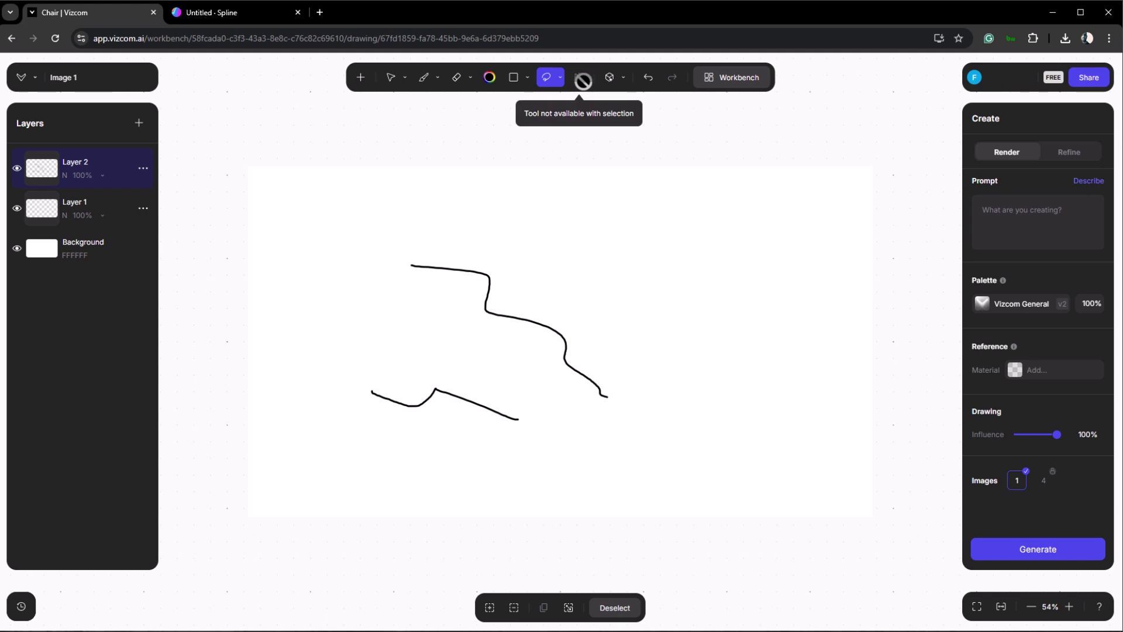
Step: Draw a curve with vertical mirror symmetry turned on
left_click(432, 78)
left_click(579, 77)
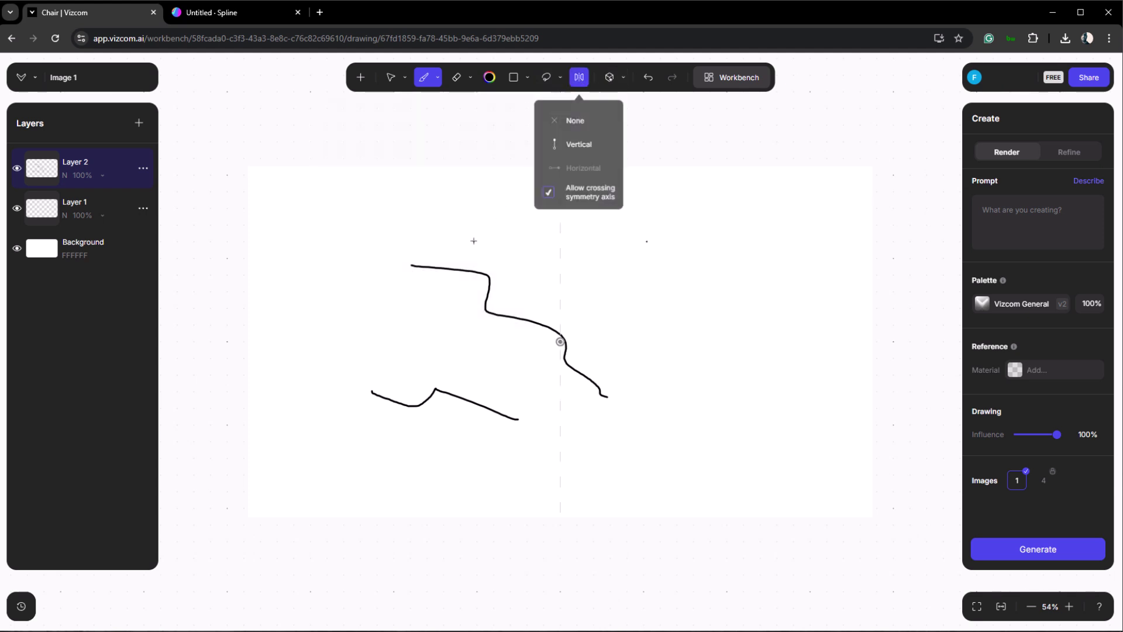
mouse_move(474, 240)
left_mouse_down()
mouse_move(504, 316)
mouse_move(536, 320)
mouse_move(519, 393)
mouse_move(563, 430)
mouse_move(563, 454)
left_mouse_up()
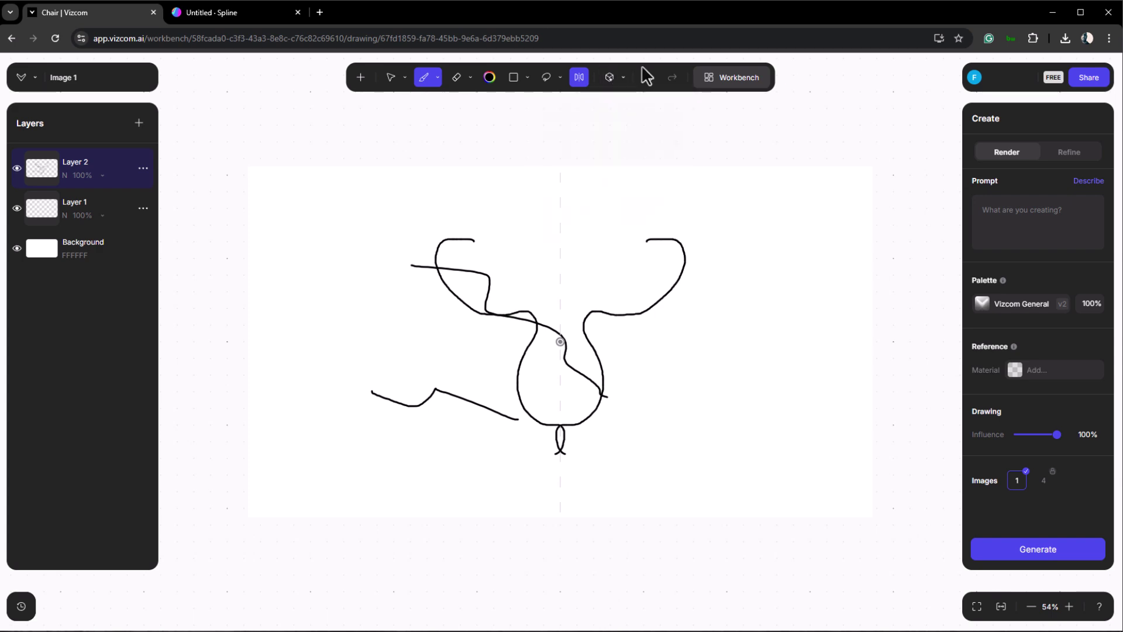
left_click(726, 85)
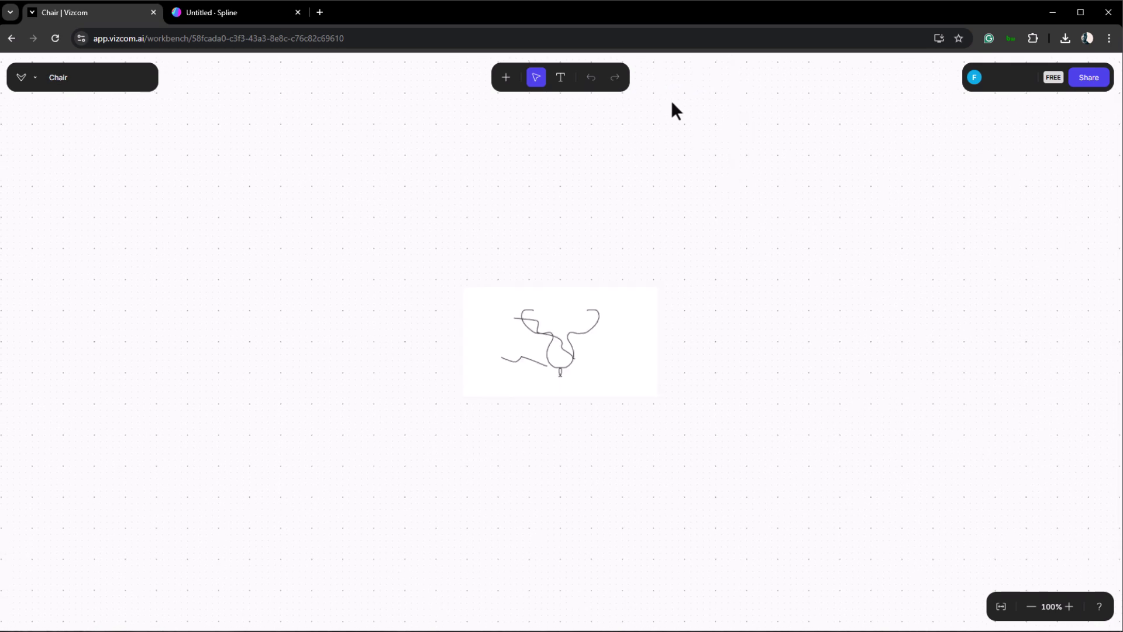
double_click(541, 345)
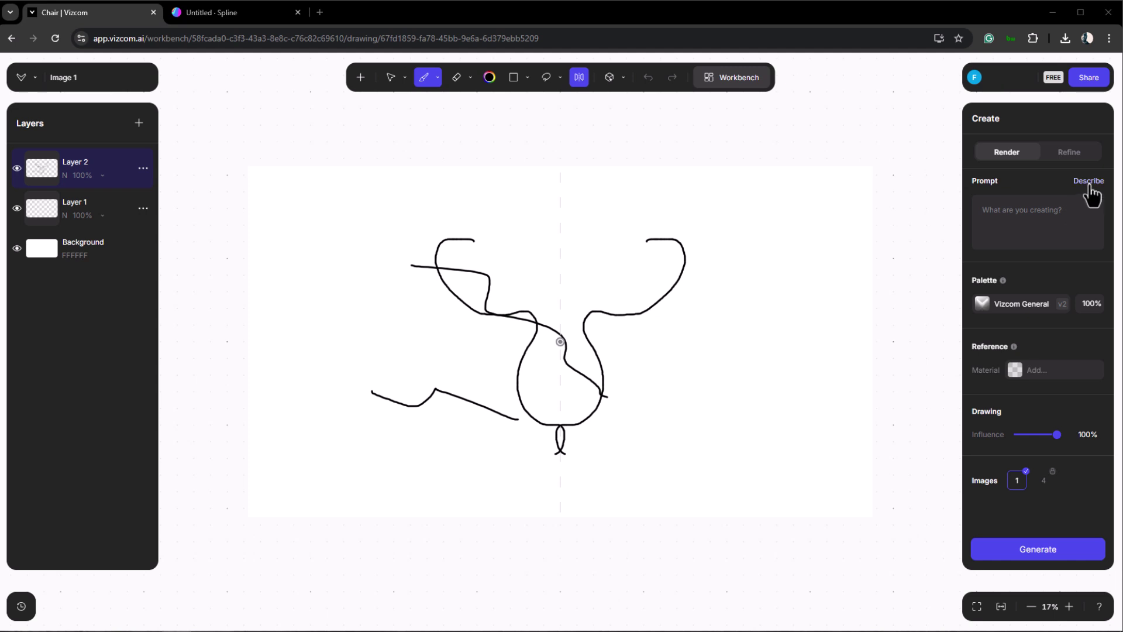
Step: Keep the Vizcom General render palette and review the material reference options
left_click(1018, 313)
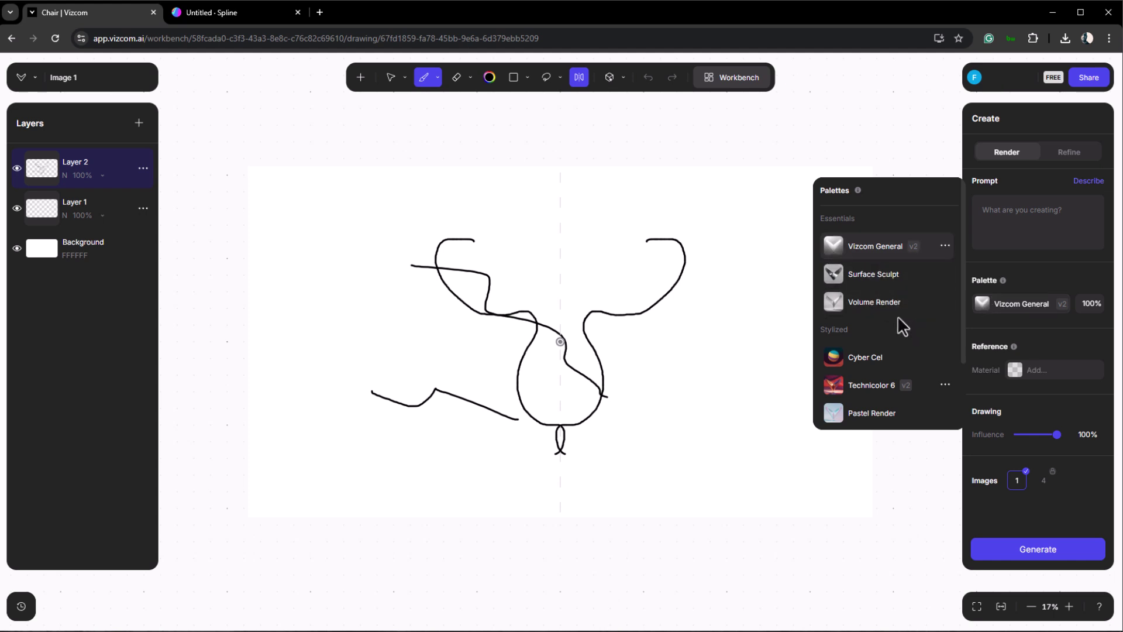
scroll(901, 327, "down", 2)
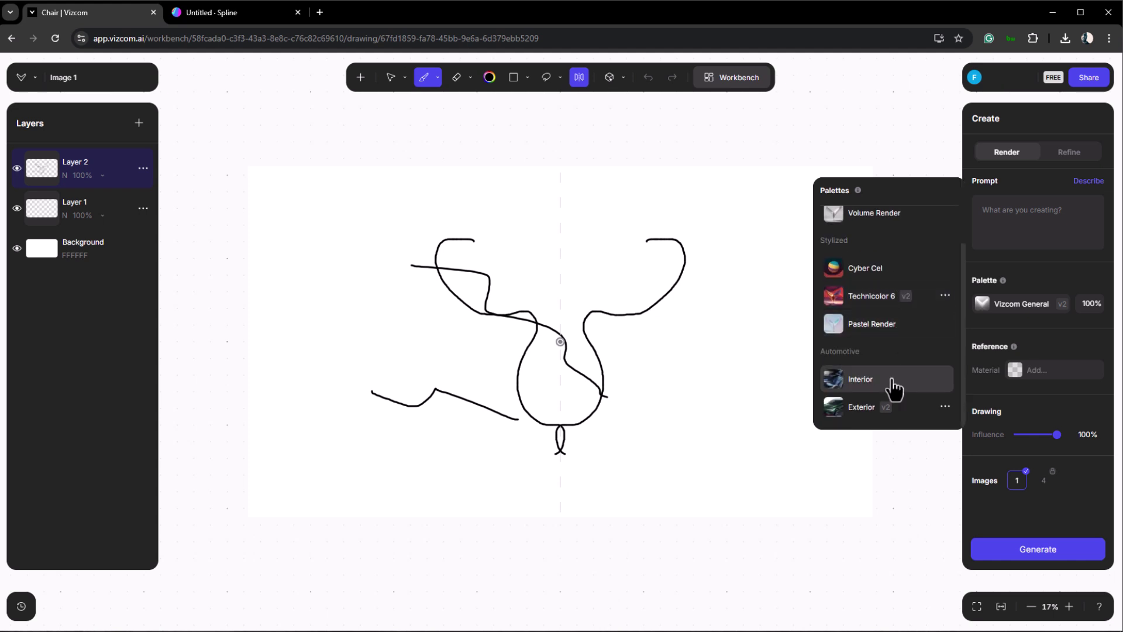
left_click(1047, 275)
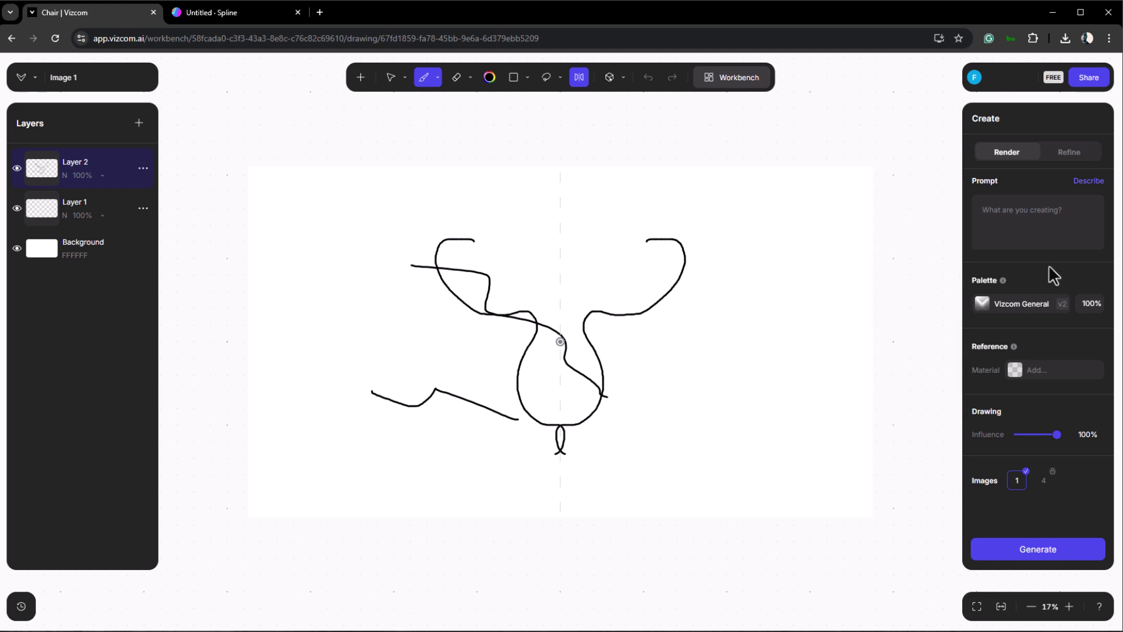
left_click(1014, 374)
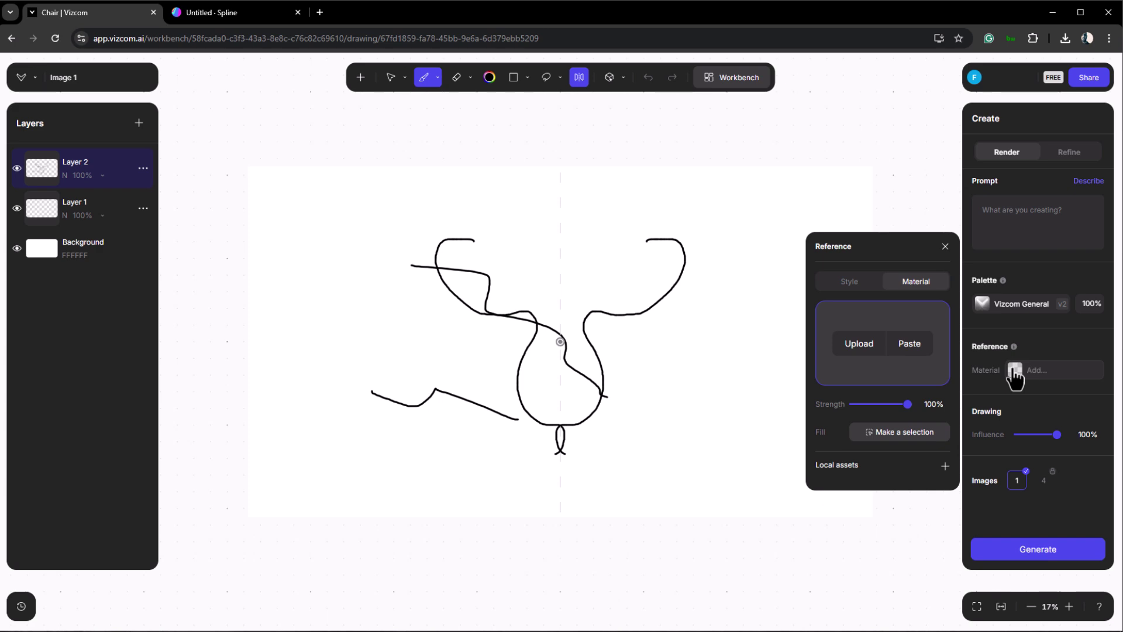
left_click(1015, 374)
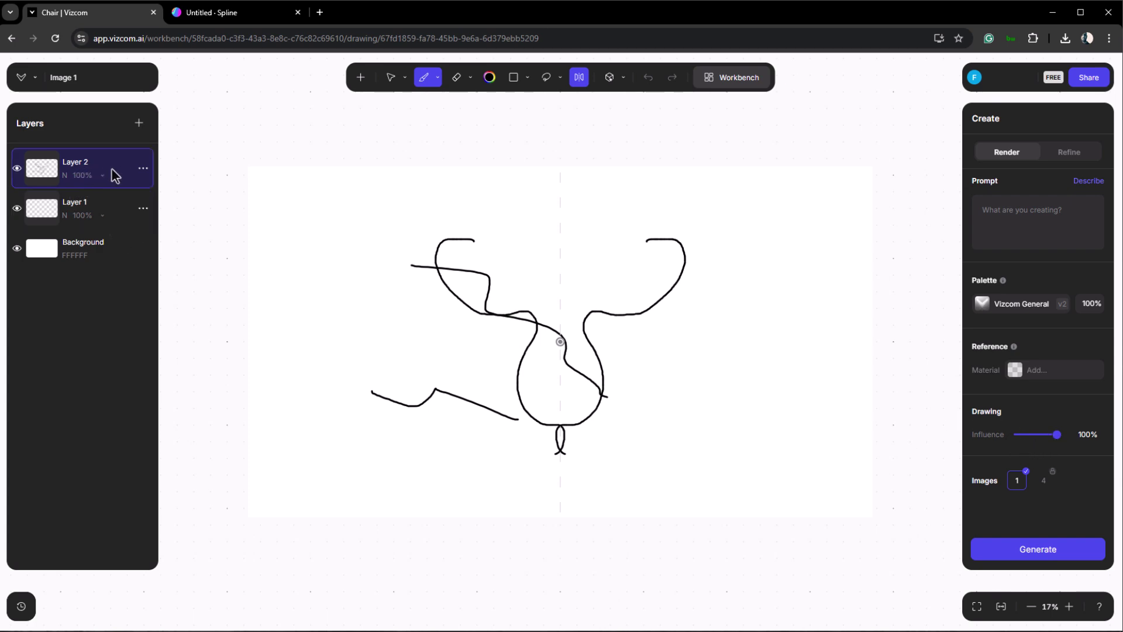
Step: Delete the sketch layers and import the untitled (3) chair model
key("Delete")
key("Delete")
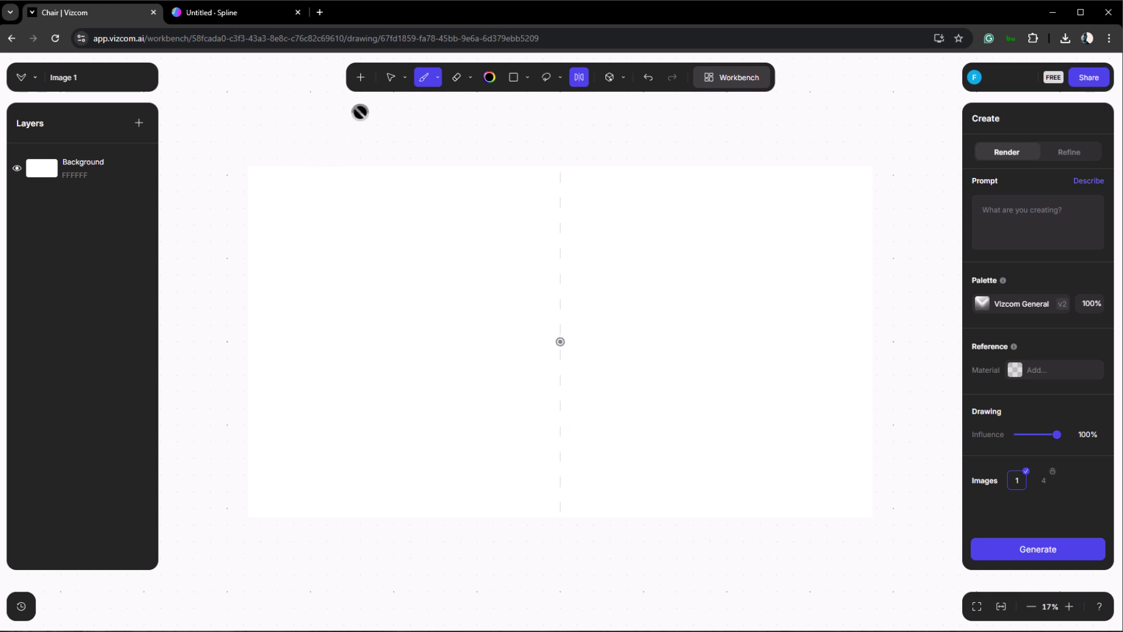
left_click(361, 78)
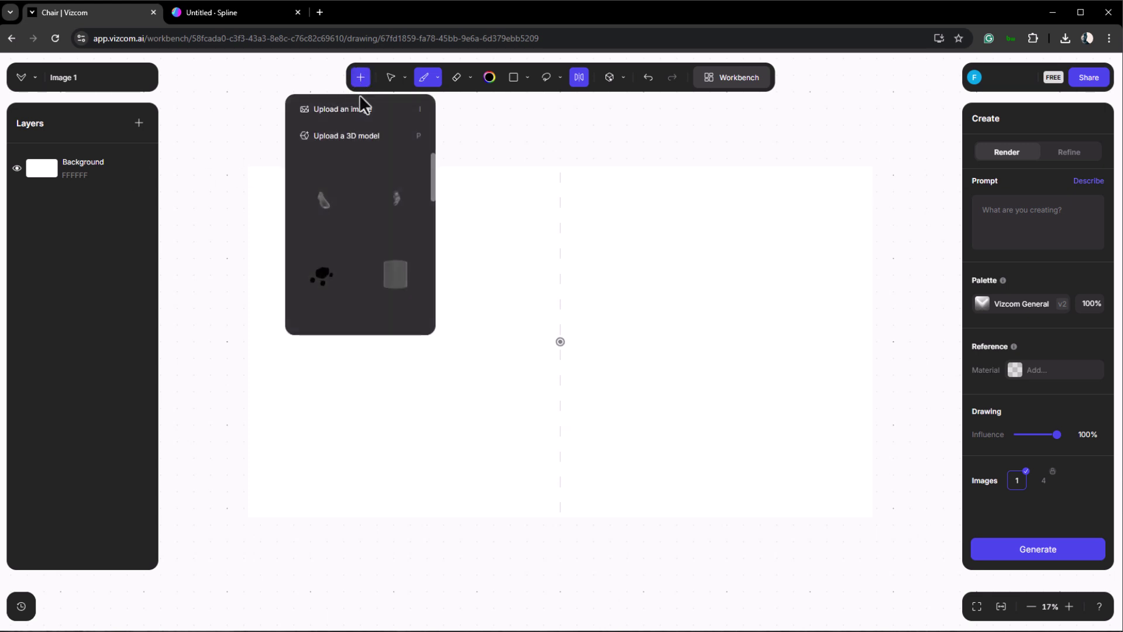
left_click(374, 138)
double_click(146, 130)
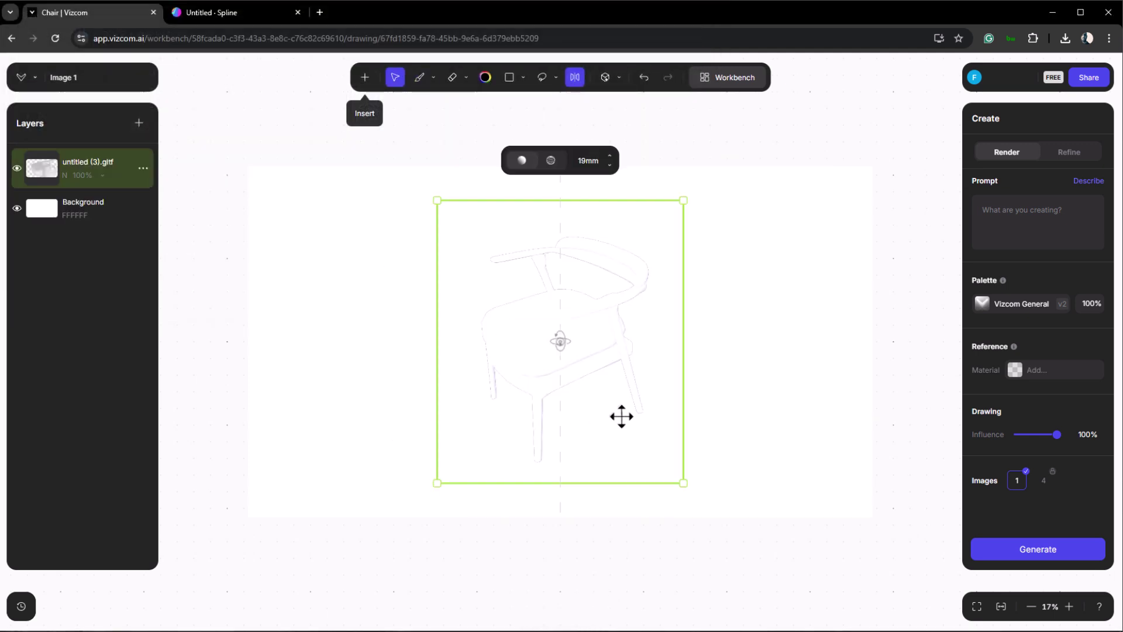
Step: Show the chair shaded, set a 98mm focal length, and rotate it to a new angle
left_click(523, 167)
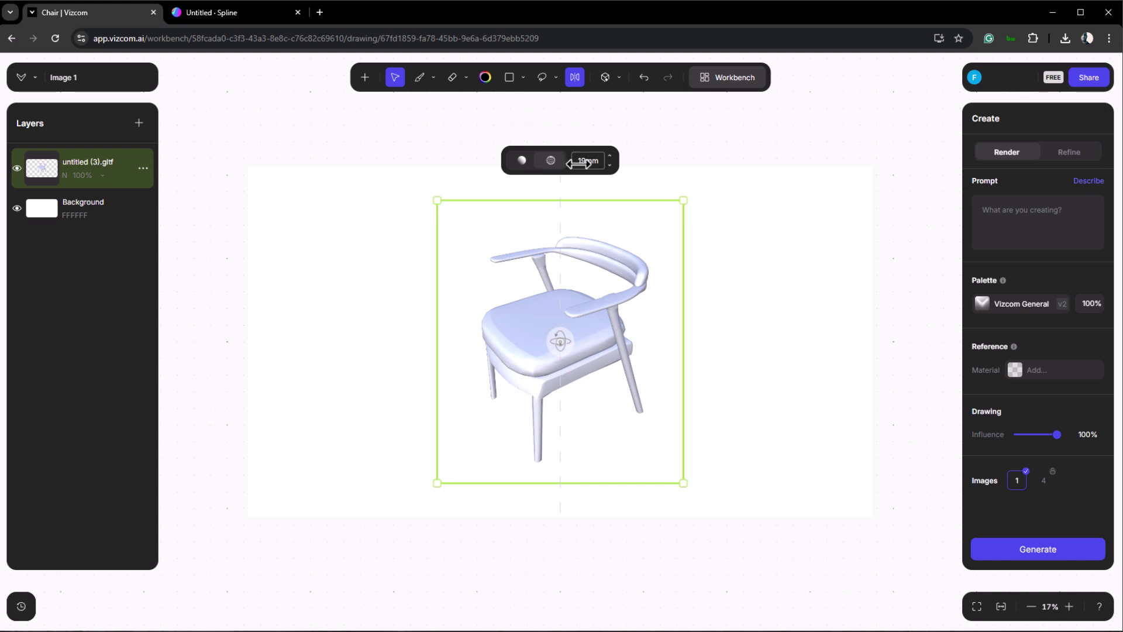
left_click_drag(602, 165, 624, 169)
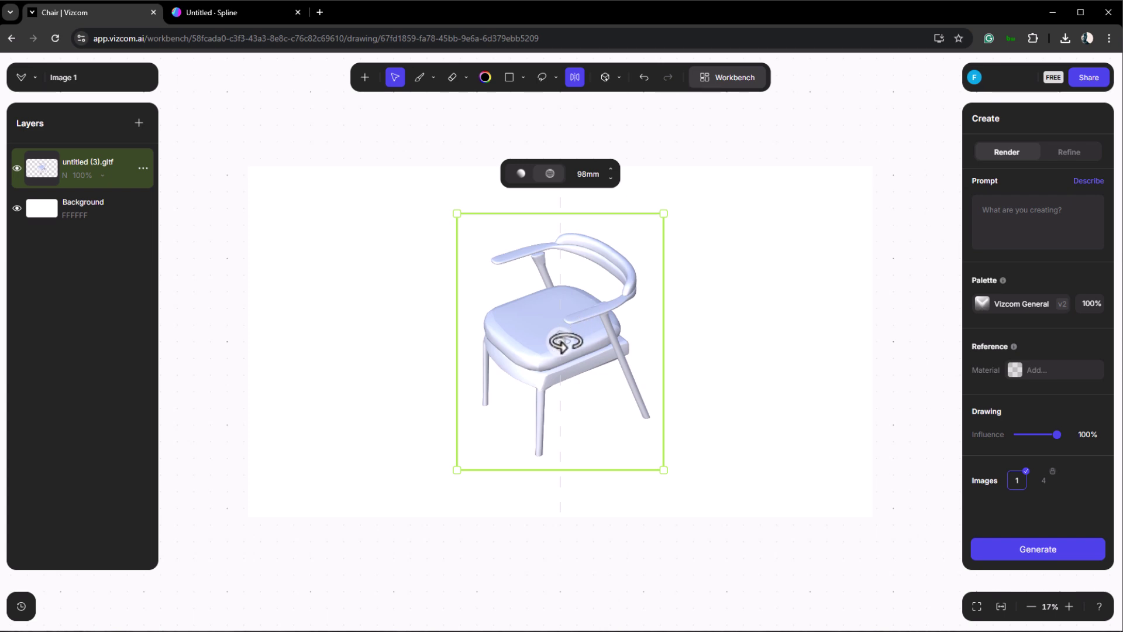
left_click_drag(563, 342, 727, 315)
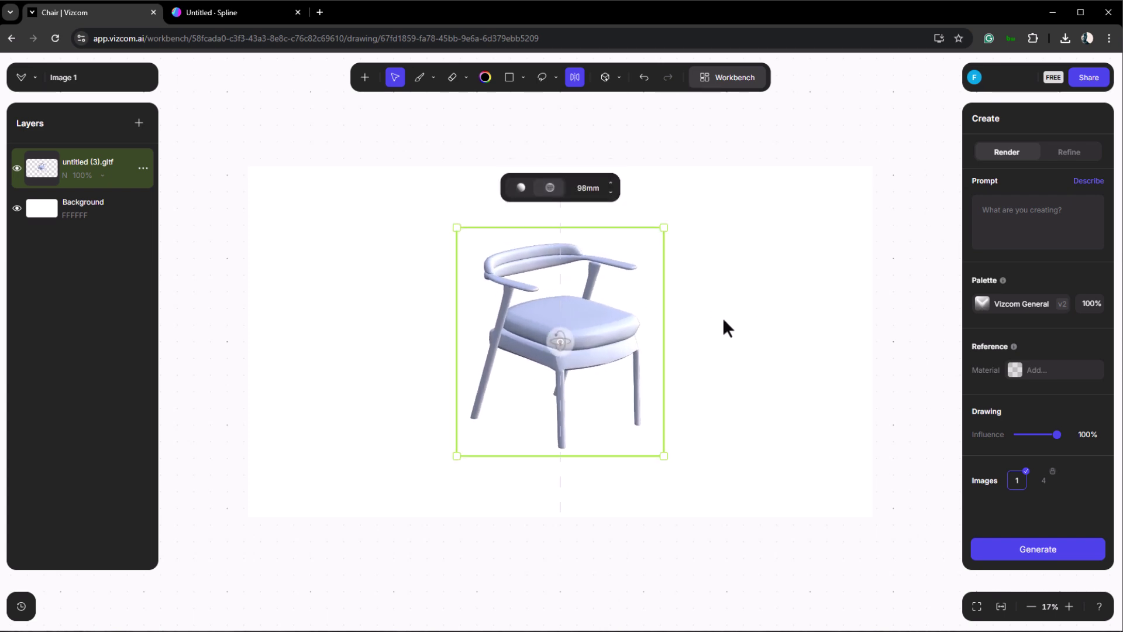
scroll(694, 331, "up", 3)
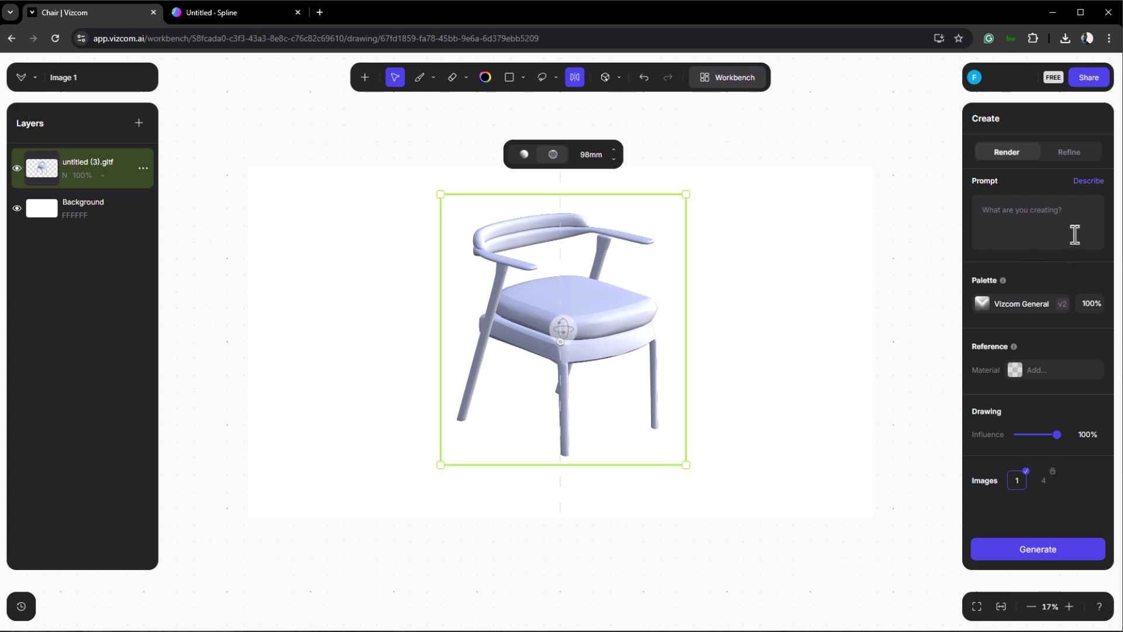
Step: Auto-describe the chair, render a wooden chair with white cushions, and add it as a layer
left_click(1087, 182)
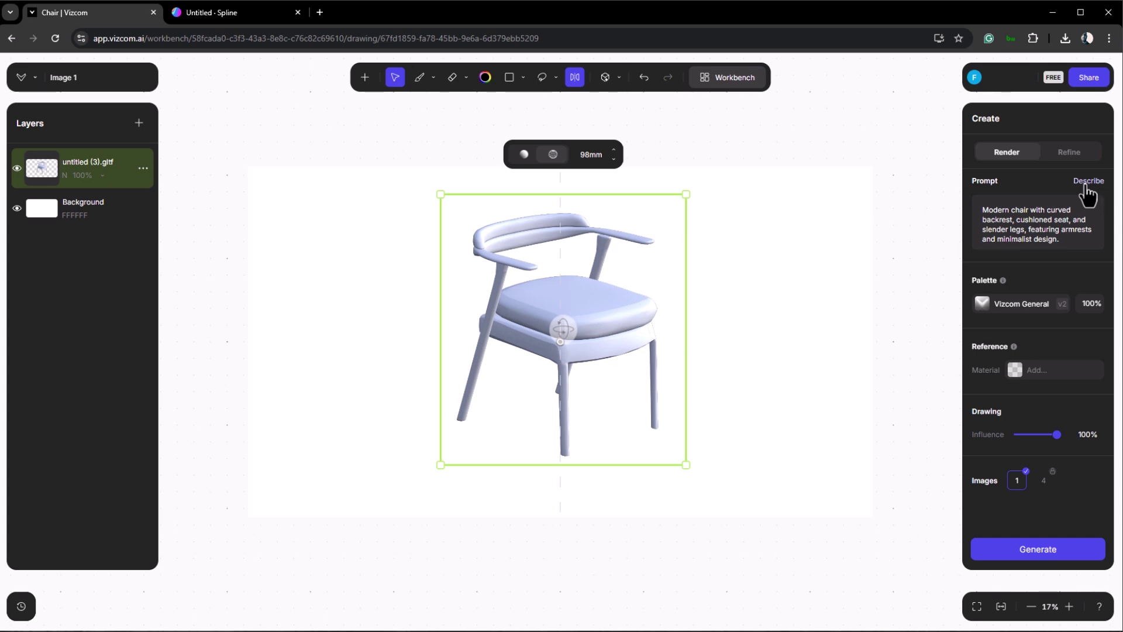
left_click(1039, 539)
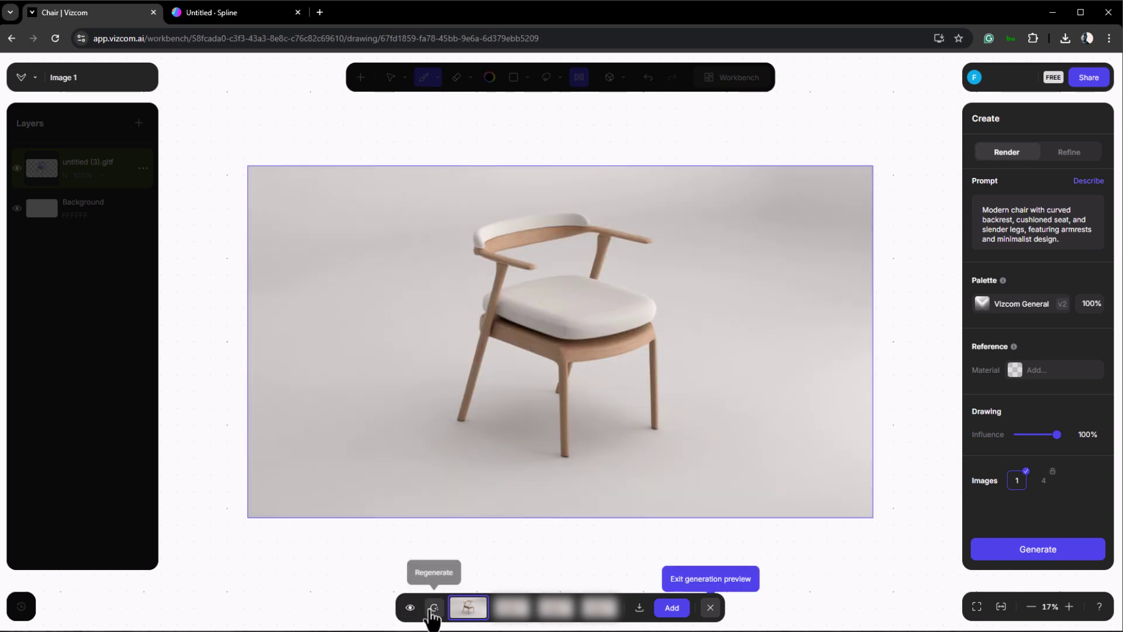
left_click(672, 607)
Step: Render 'Wooden chair with a blue cusioned seat' and add the result as a new layer
left_click(714, 610)
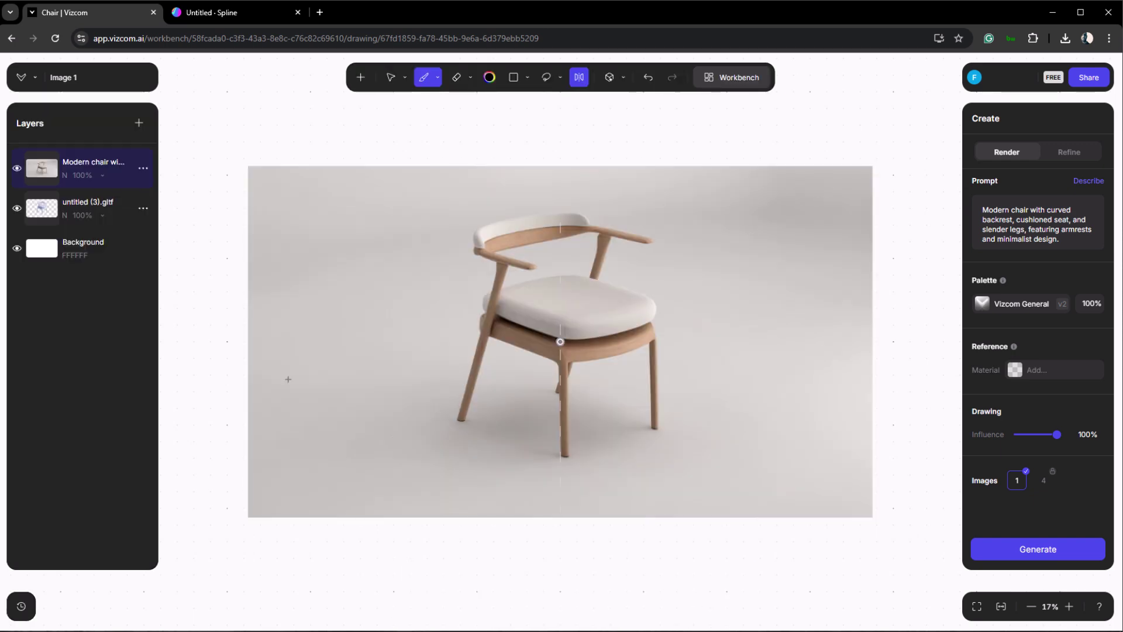
triple_click(1044, 219)
type("Wooden chair with a blue cusioned seat")
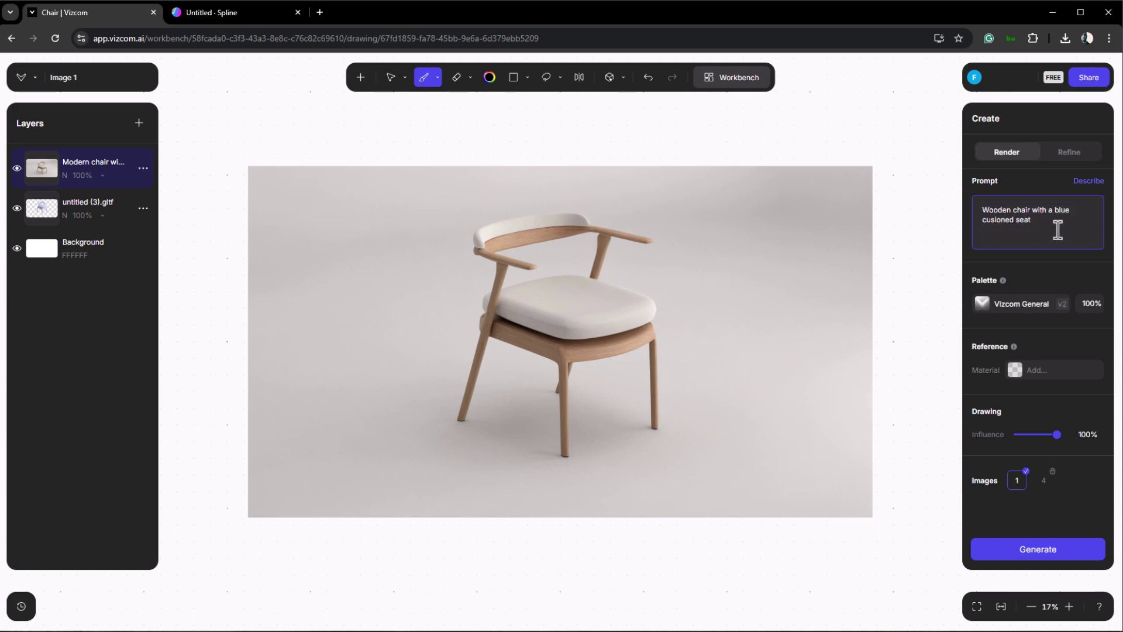
left_click(1004, 552)
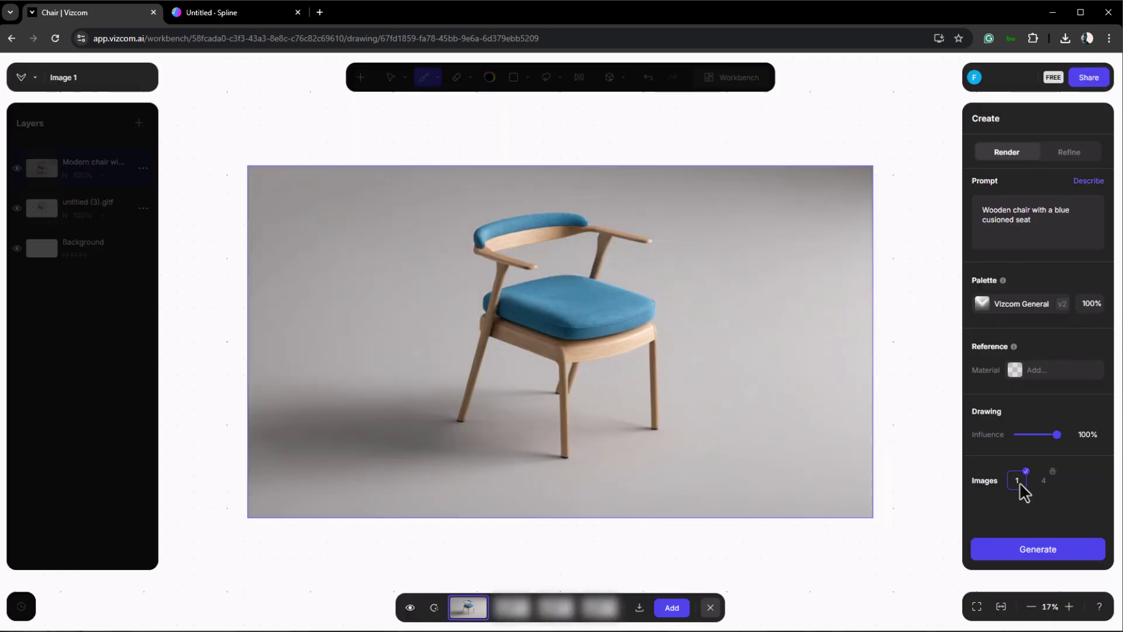
left_click(671, 607)
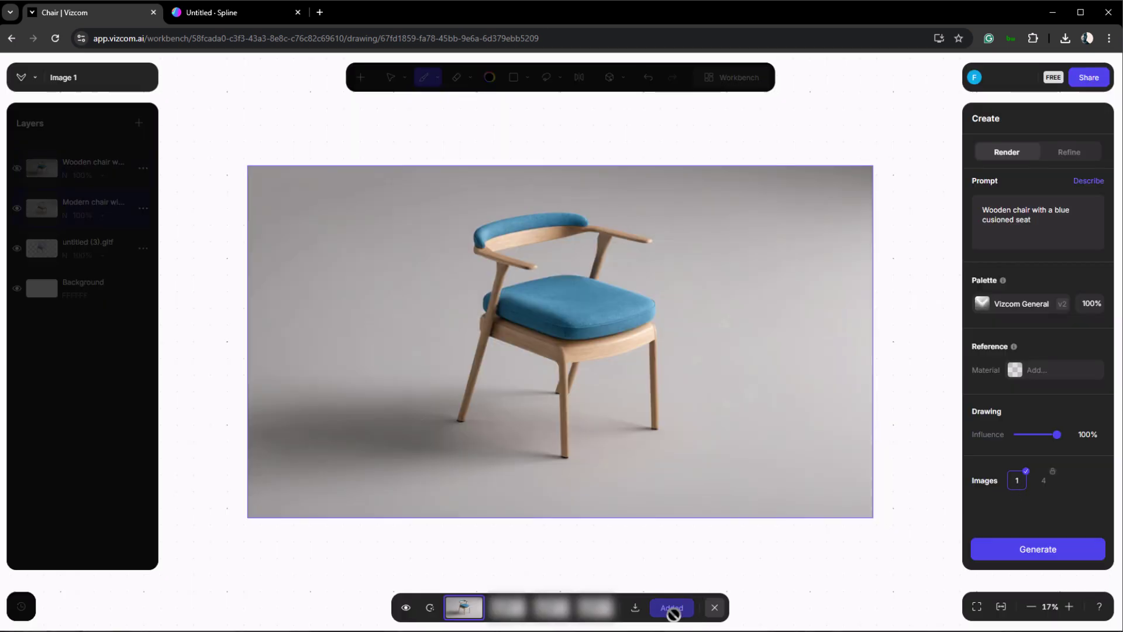
left_click(715, 607)
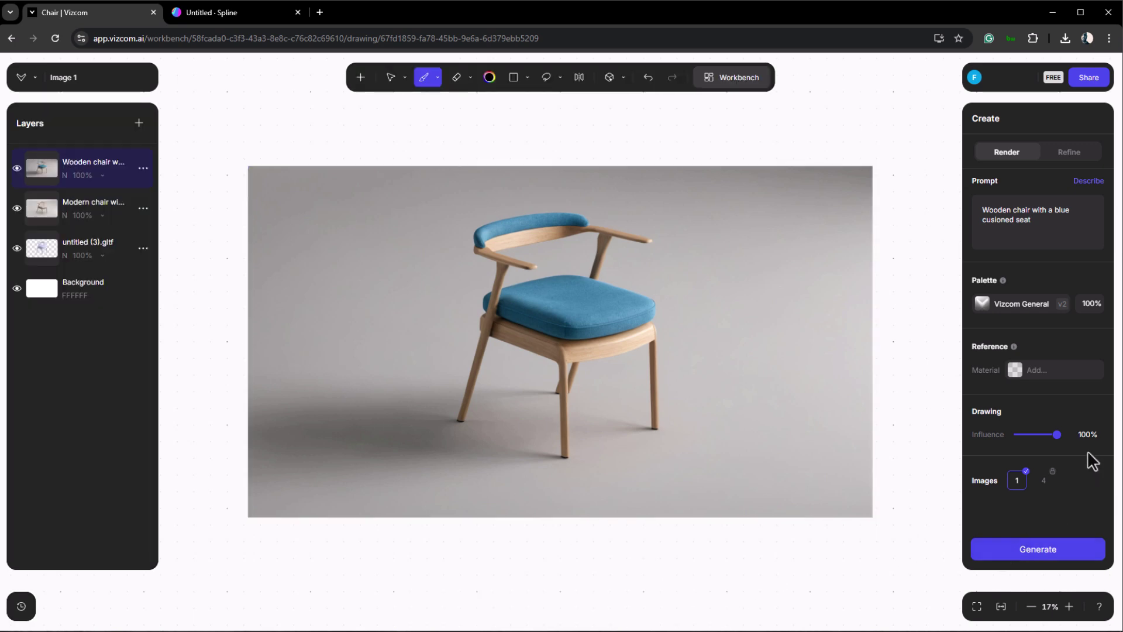
Step: Upload the concrete-room photo as a material reference at 80% strength
left_click(1015, 371)
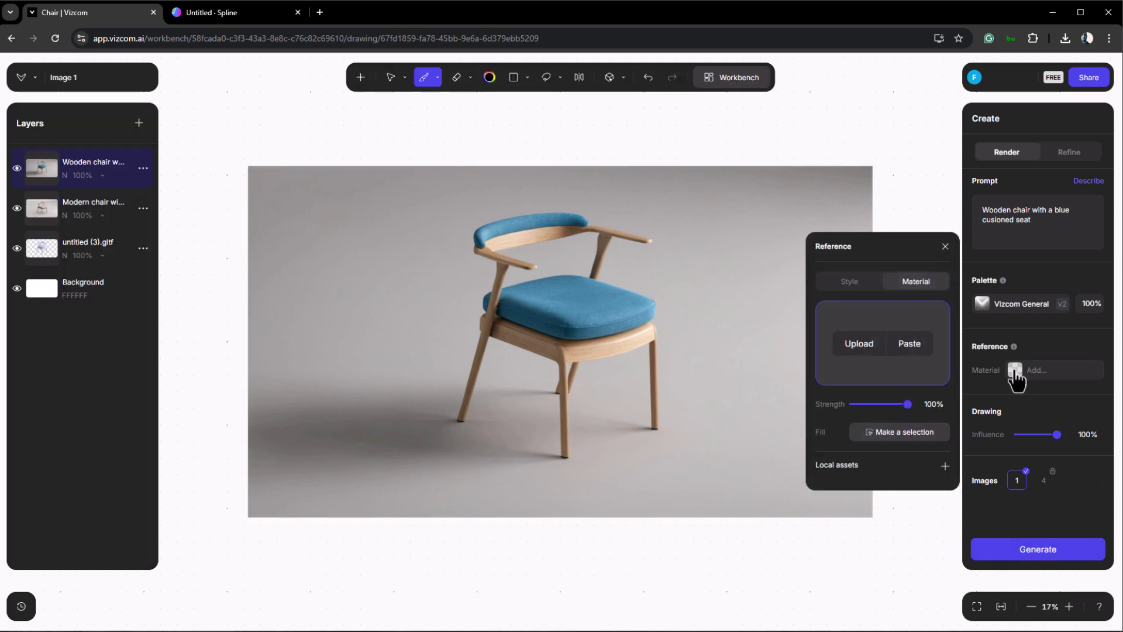
left_click(865, 286)
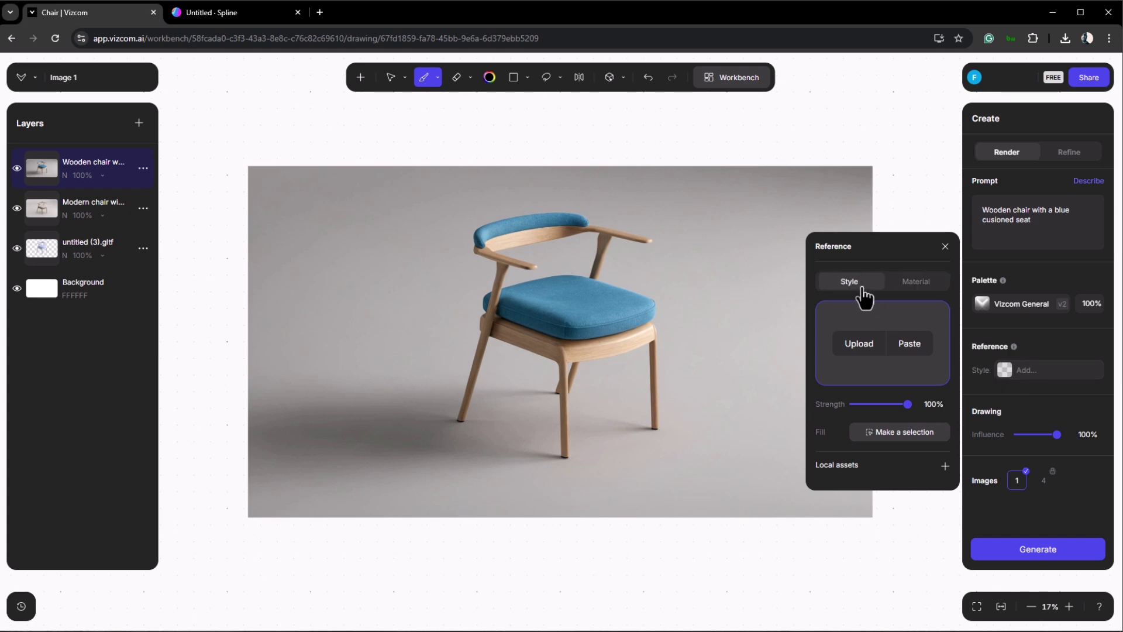
left_click(917, 292)
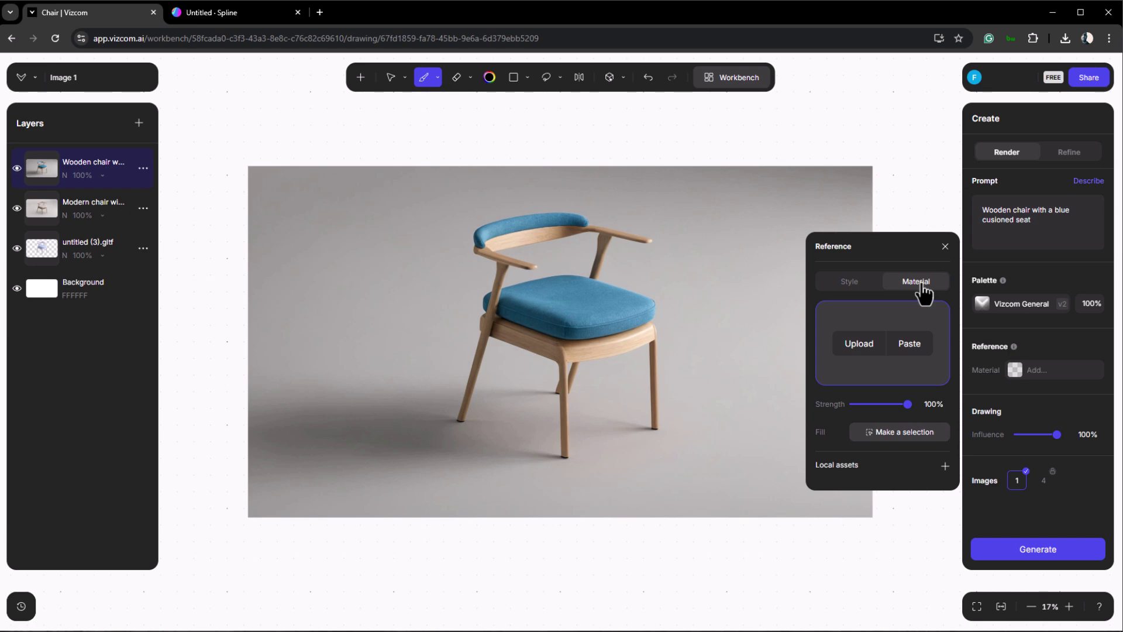
left_click(875, 353)
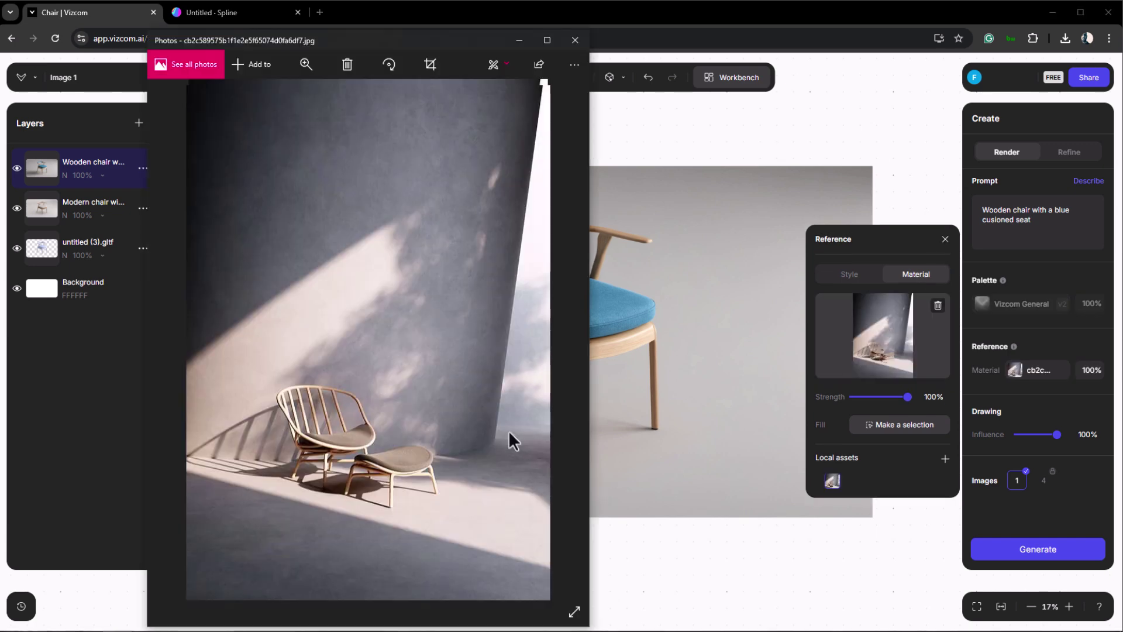
left_click(526, 43)
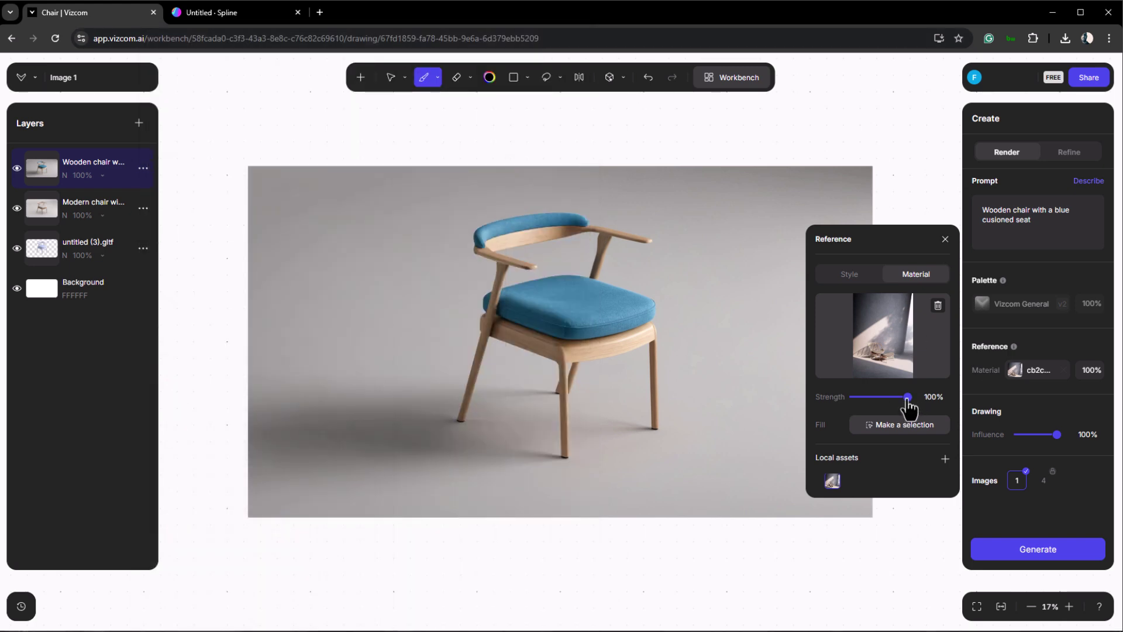
left_click_drag(908, 400, 900, 399)
left_click(945, 239)
Step: Generate the sunlit concrete-room render and add it as a new layer
left_click(1054, 555)
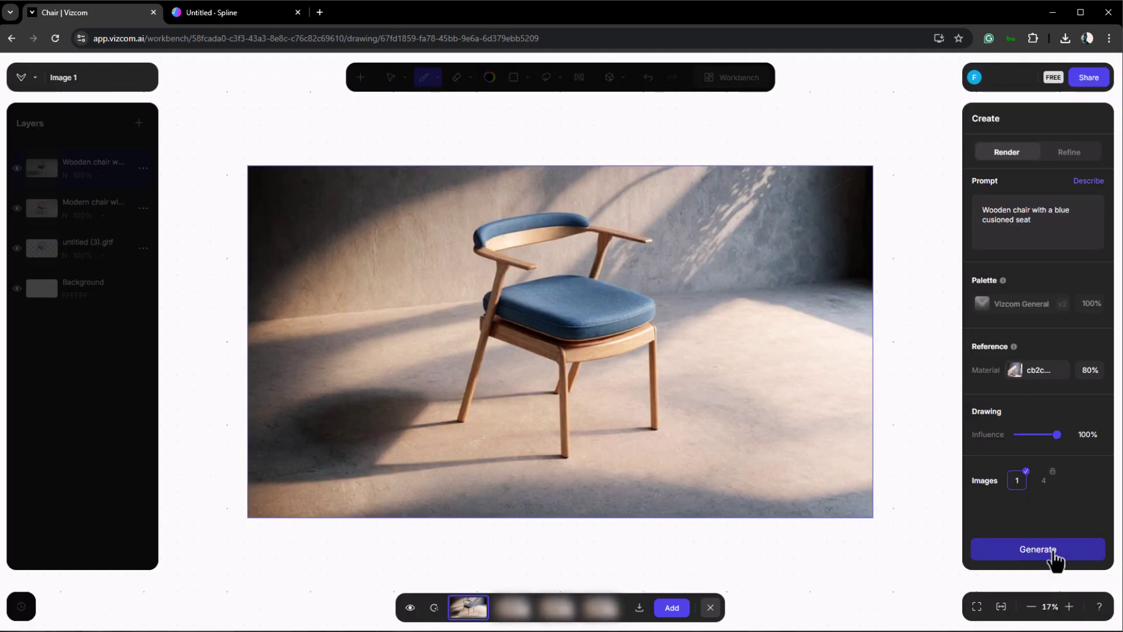
left_click(191, 601)
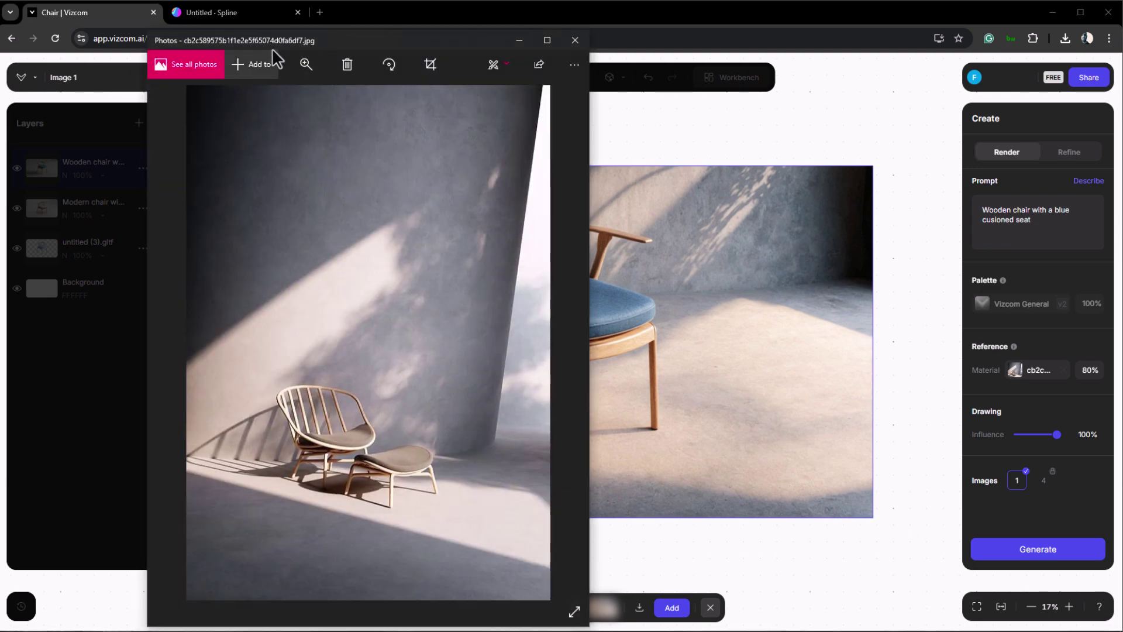
left_click_drag(272, 49, 856, 53)
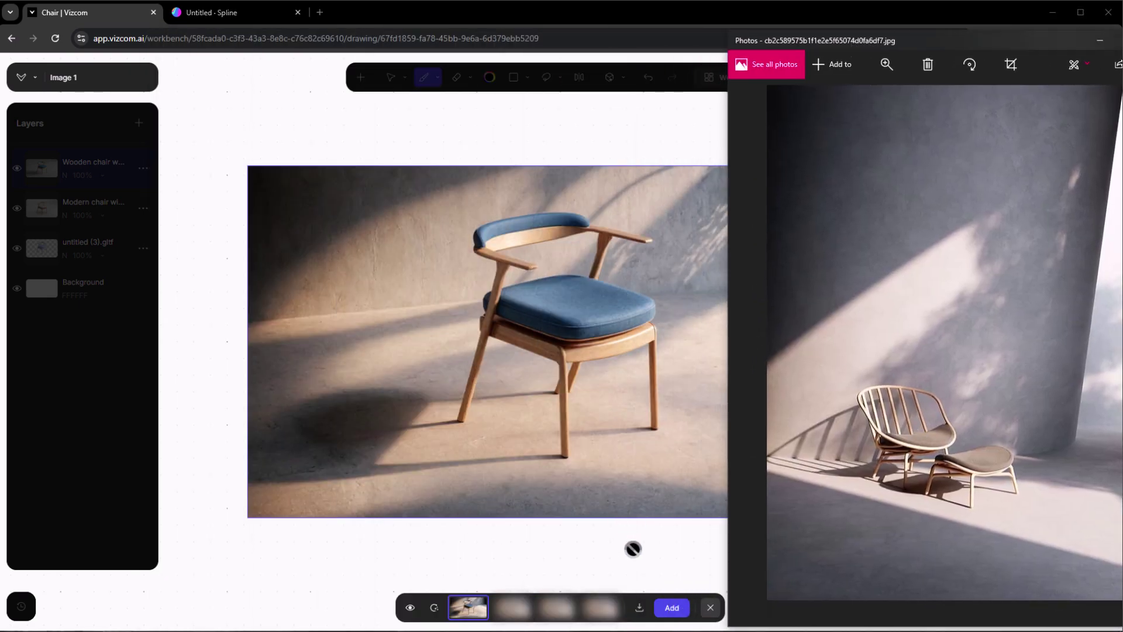
left_click(673, 607)
left_click(714, 608)
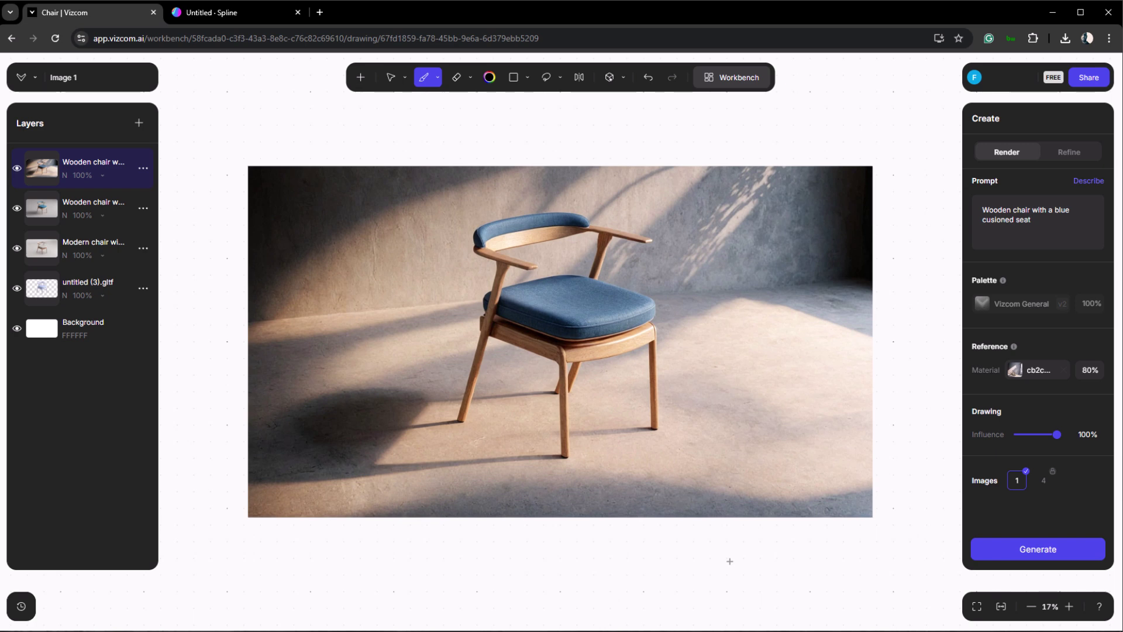
Step: Zoom in, lasso-select the seat cushion, and bring up the scallop shell reference photo
scroll(617, 371, "up", 10)
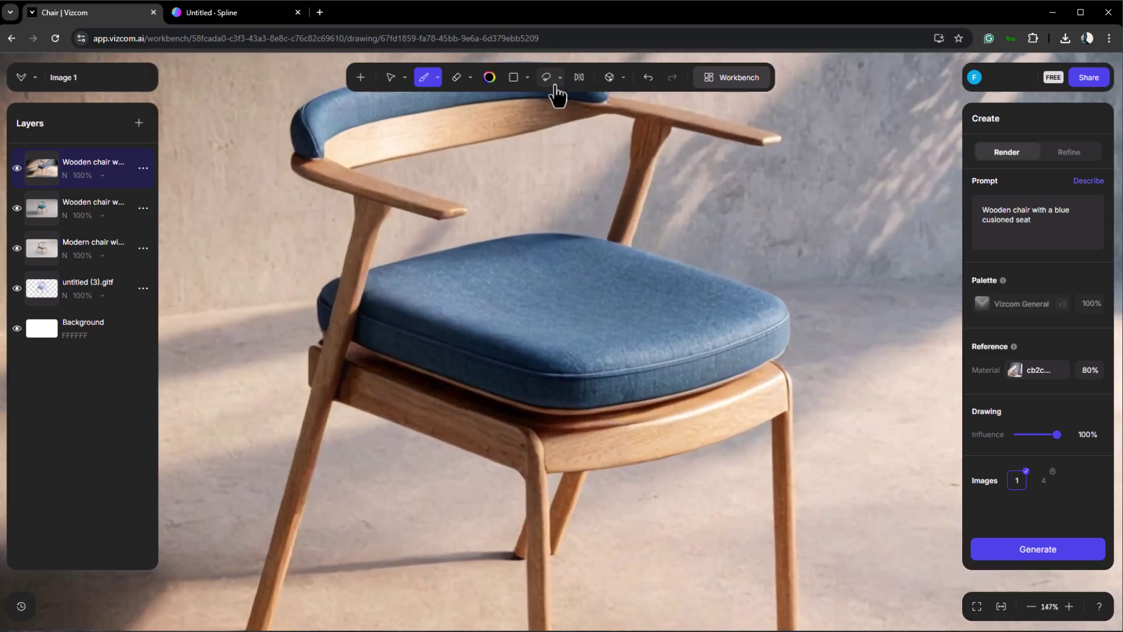
left_click(555, 85)
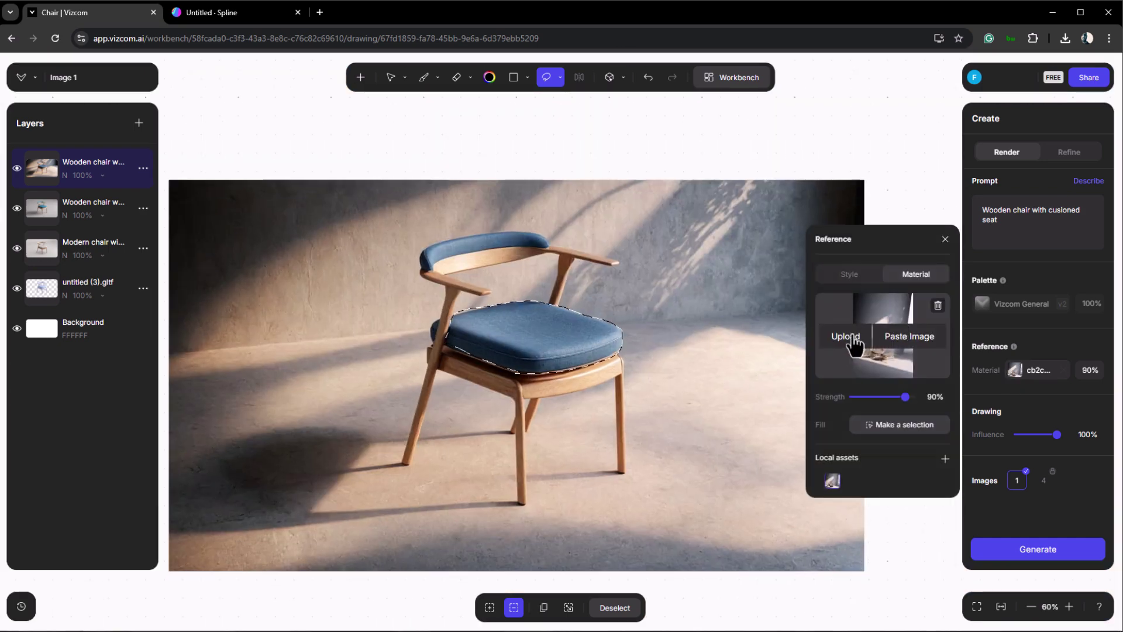
mouse_move(158, 626)
left_click(173, 603)
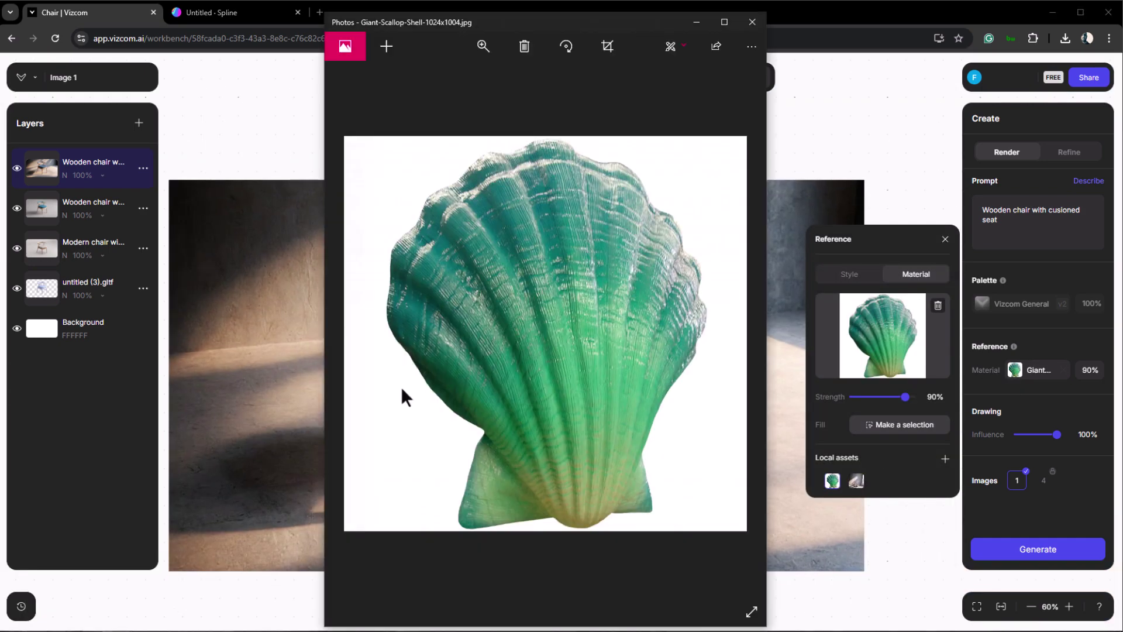
left_click(696, 22)
Step: Generate the teal scallop-shell seat render and zoom to inspect it
left_click(1031, 551)
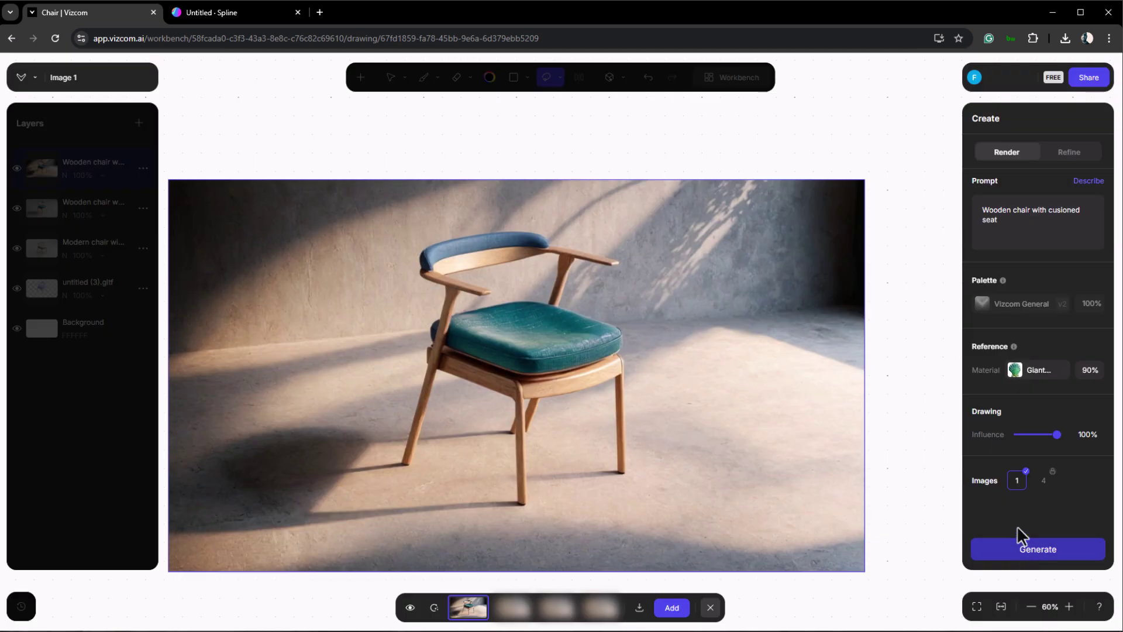
scroll(514, 321, "up", 5)
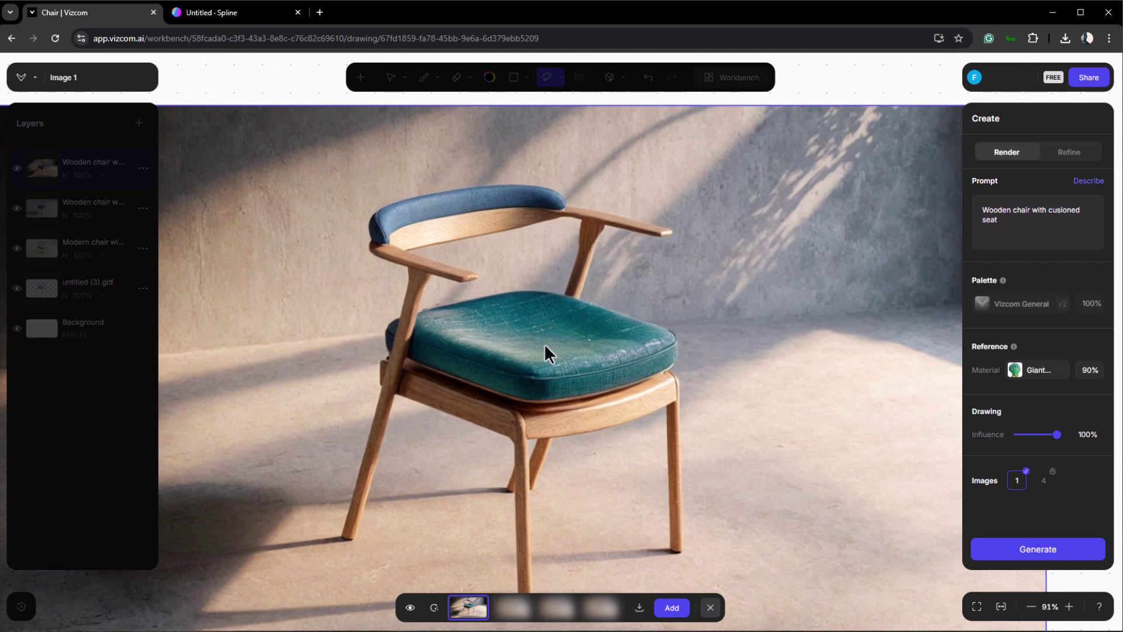
scroll(544, 345, "up", 3)
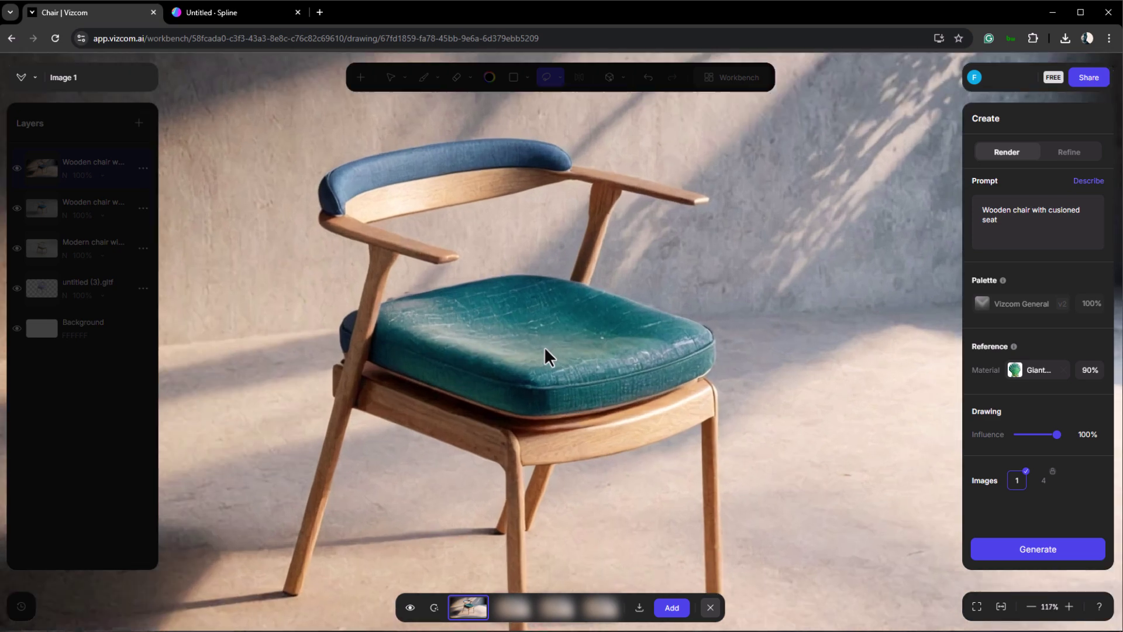
scroll(544, 346, "down", 7)
Step: Keep the shell-seat render as a layer, then delete the chair group in Spline
left_click(671, 607)
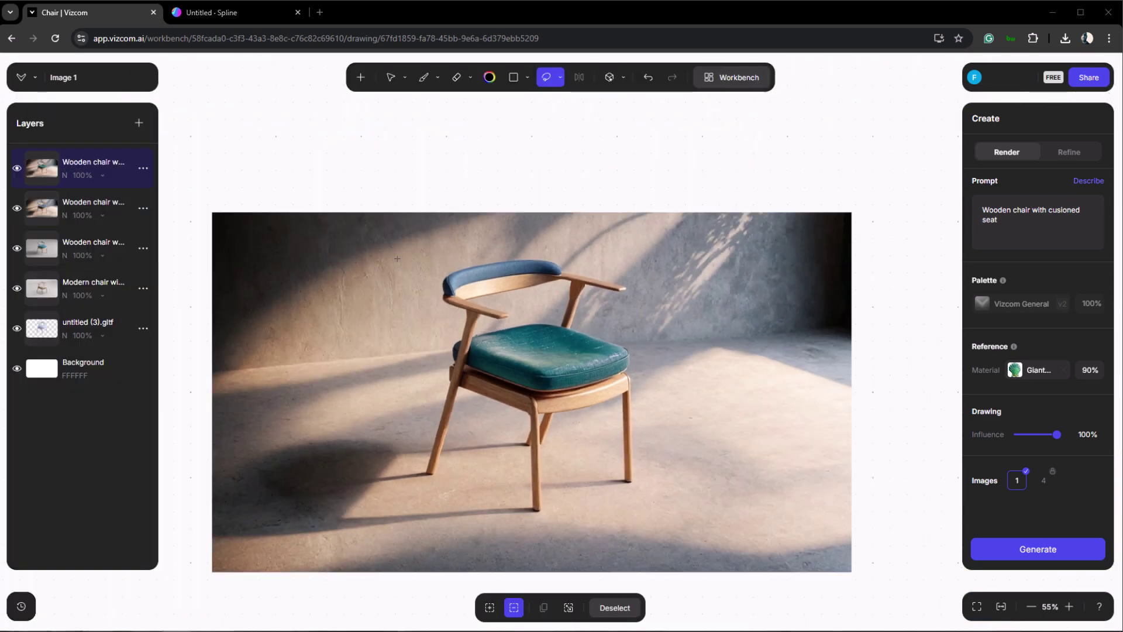
left_click(209, 14)
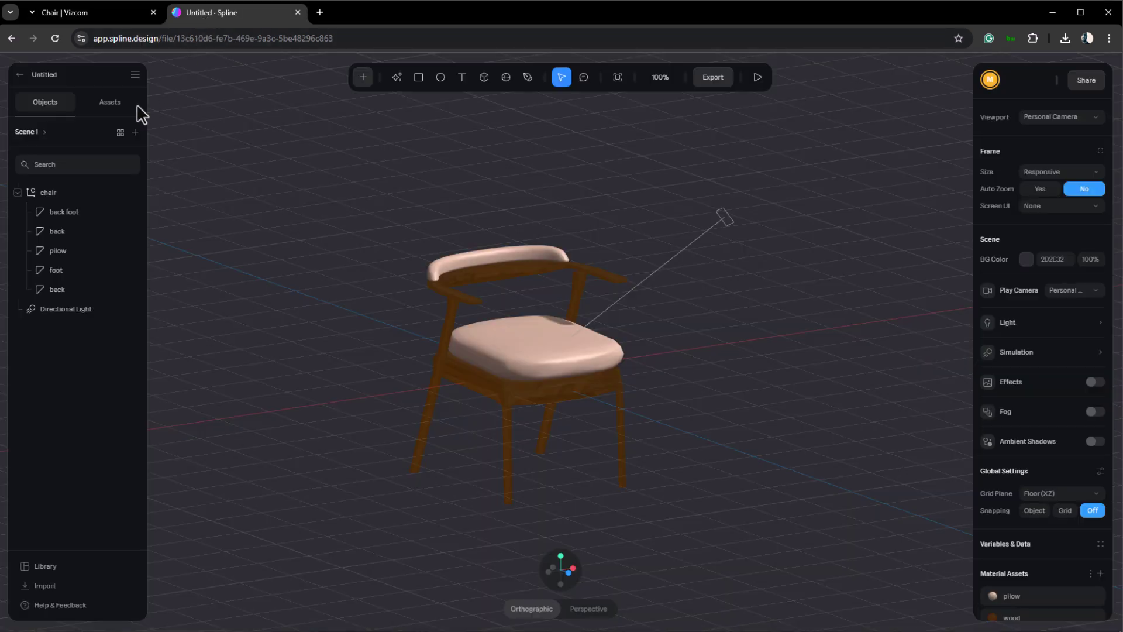
left_click(58, 198)
key("Delete")
Step: Add the Realistic Jordan sneaker from the Library's Clothing category to the Spline scene
left_click(56, 565)
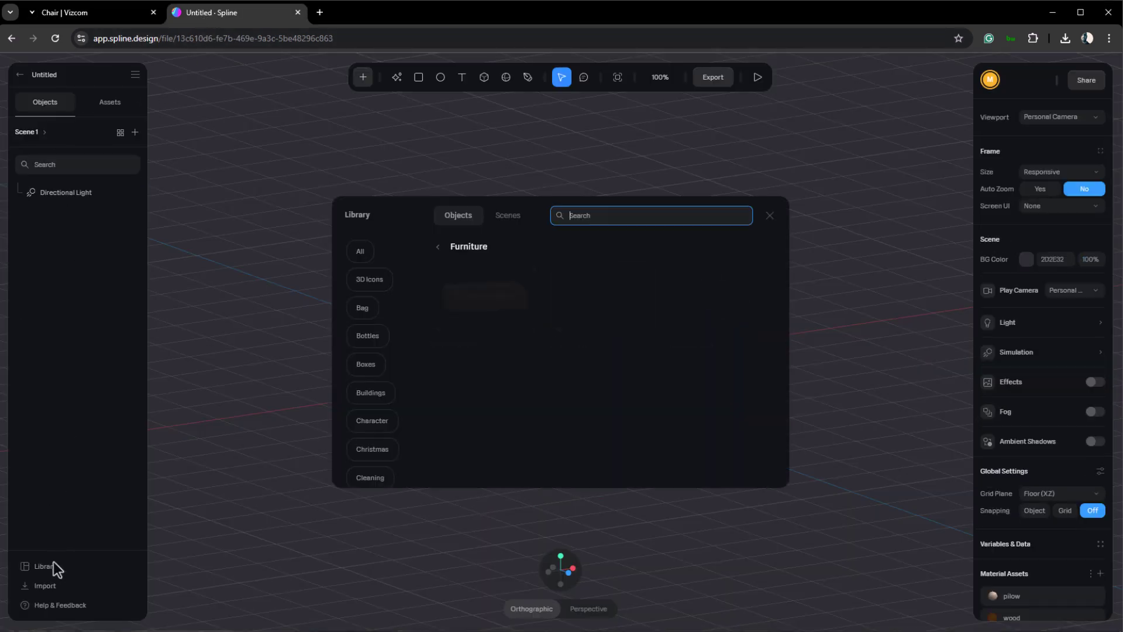
scroll(386, 412, "down", 2)
left_click(380, 385)
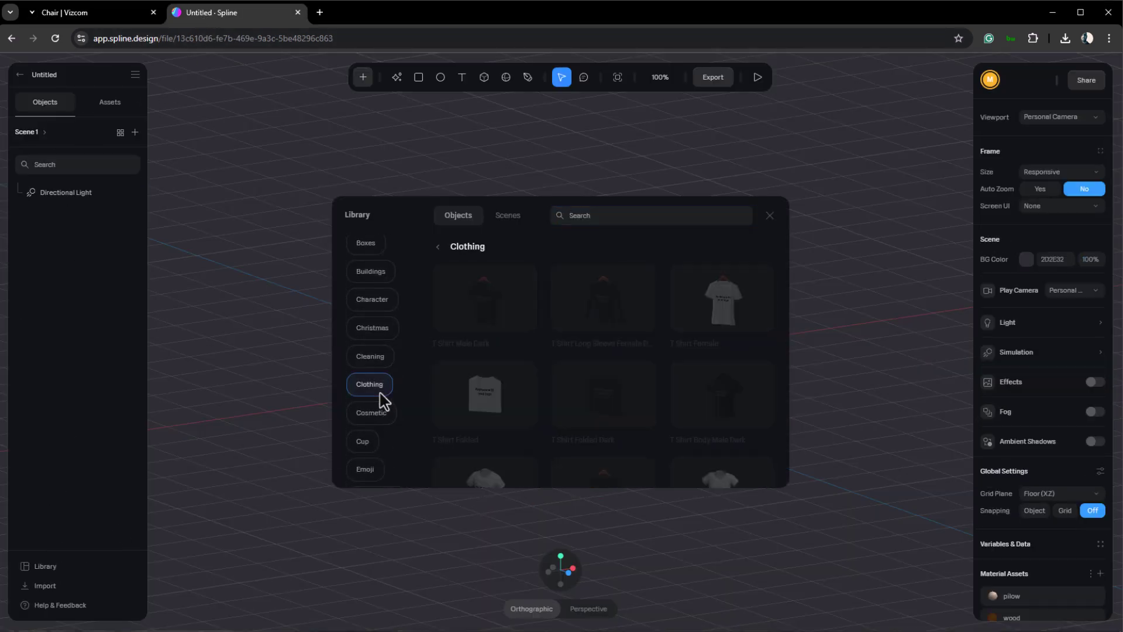
scroll(494, 404, "down", 5)
left_click(490, 356)
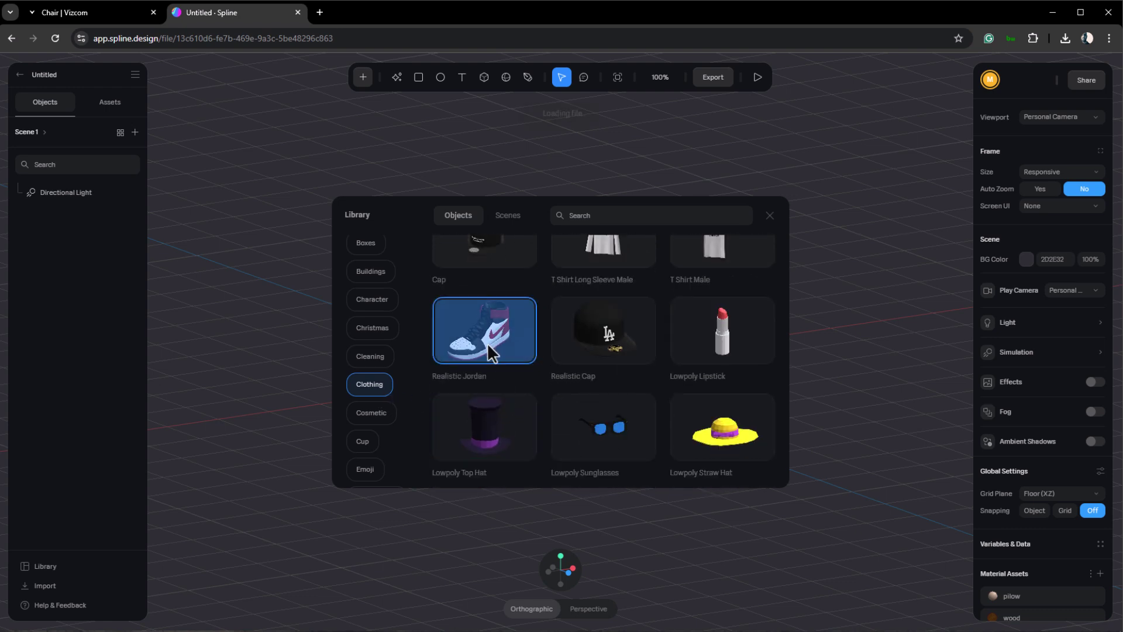
left_click(767, 217)
Step: Export the Spline scene as a GLTF file and return to the Vizcom project
left_click(714, 80)
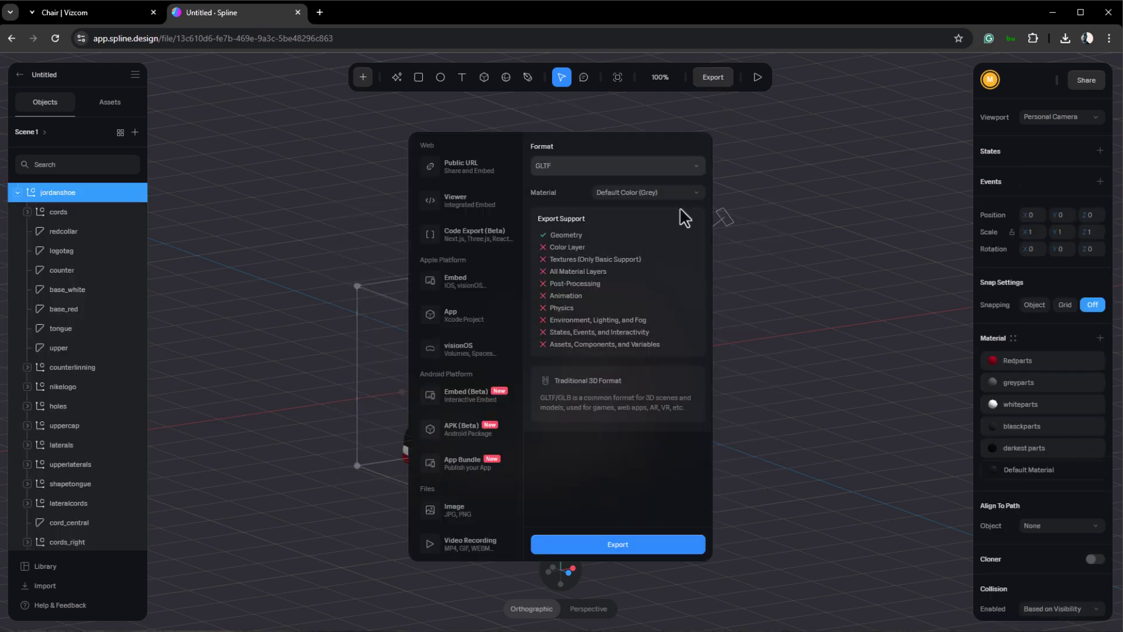
left_click(616, 536)
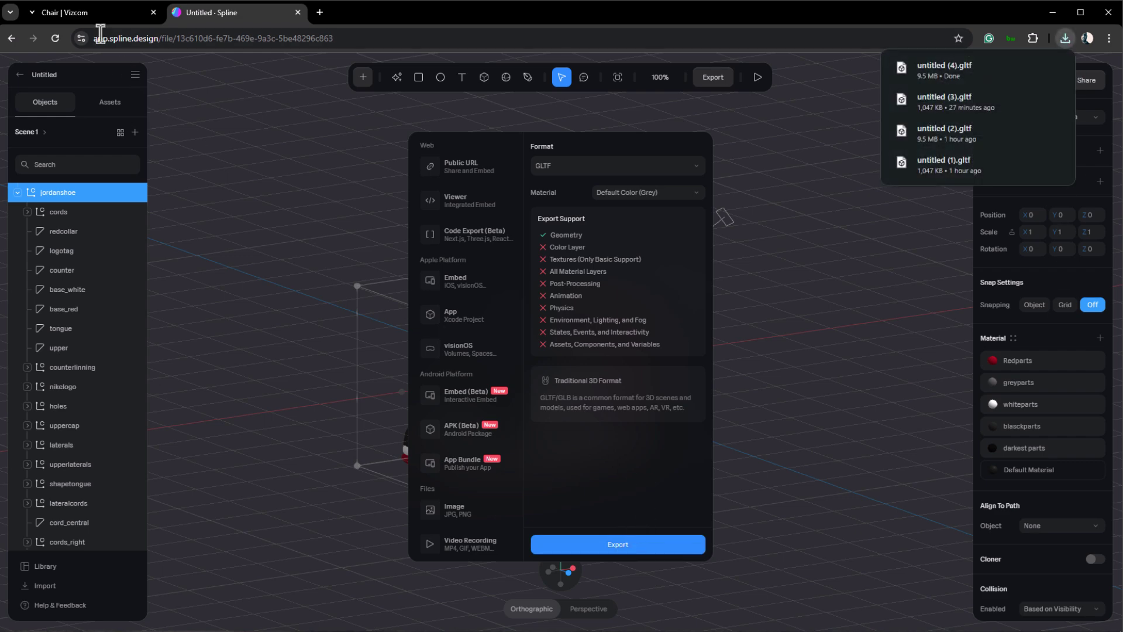
left_click(91, 17)
Step: Create a new Vizcom file named Jordan and start it in Studio
left_click(34, 82)
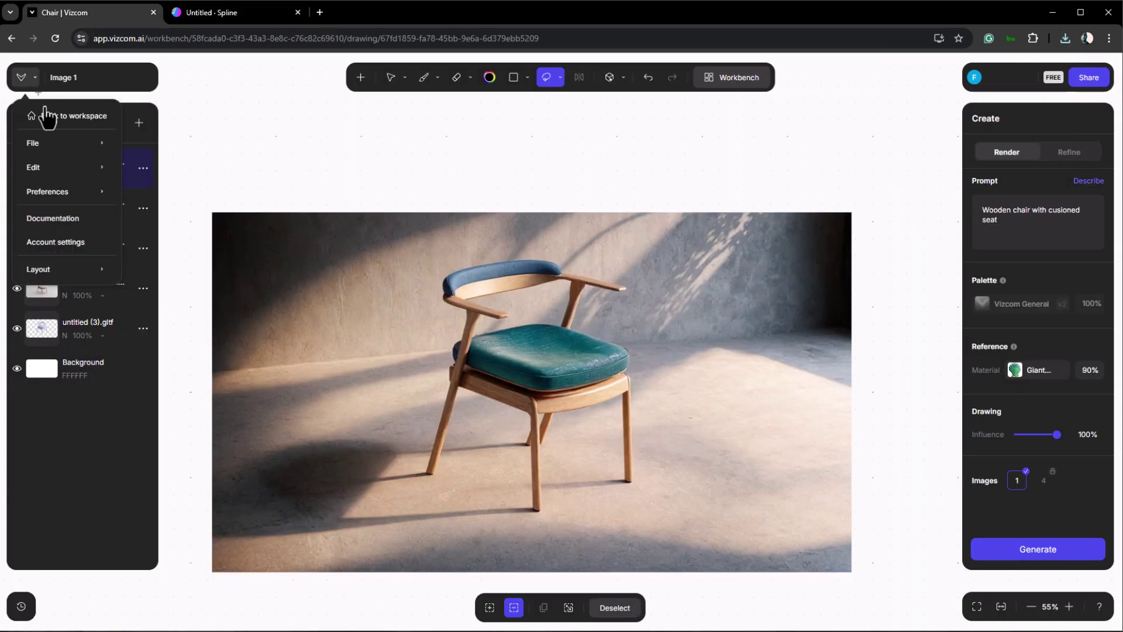
left_click(47, 116)
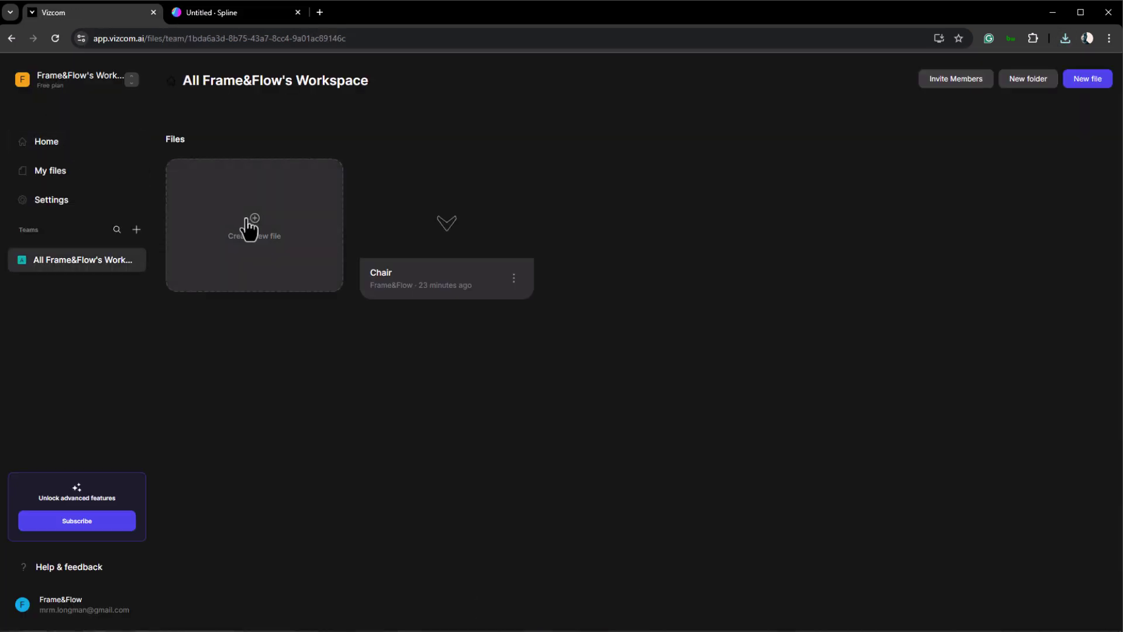
left_click(258, 237)
double_click(453, 312)
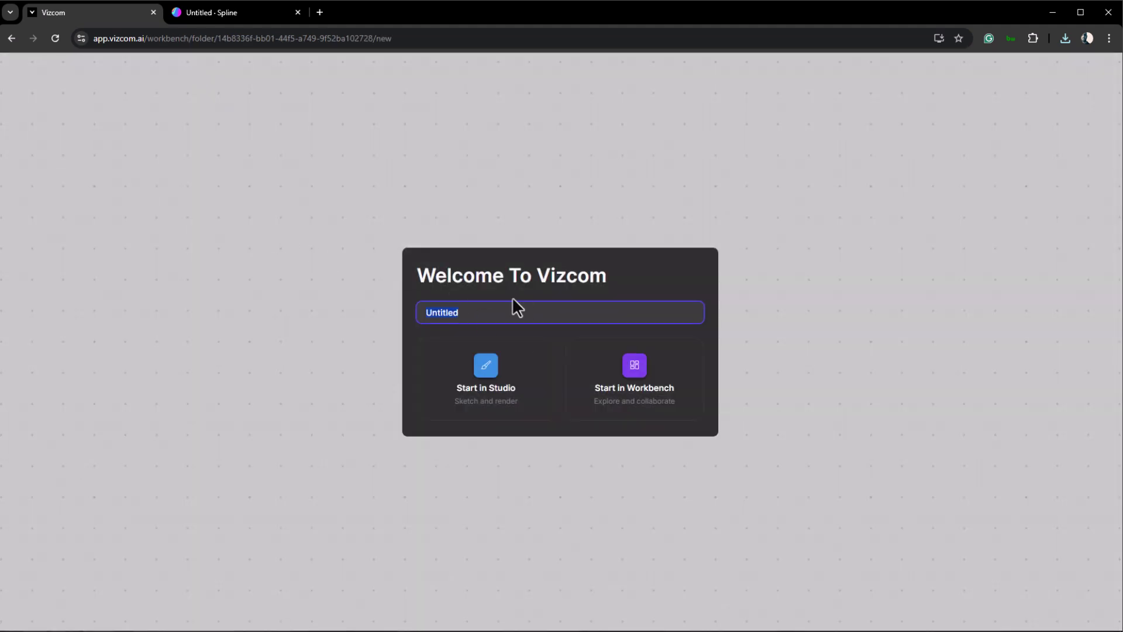
type("Jordan")
left_click(494, 363)
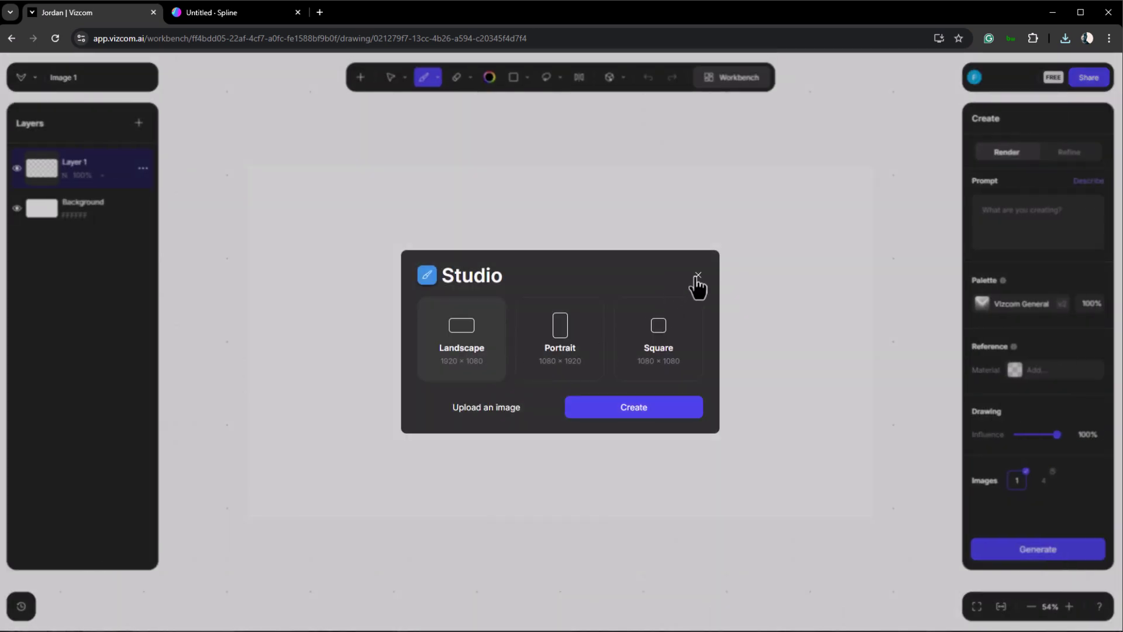
left_click(698, 275)
Step: Upload the Jordan.gltf sneaker model onto the canvas
left_click(360, 77)
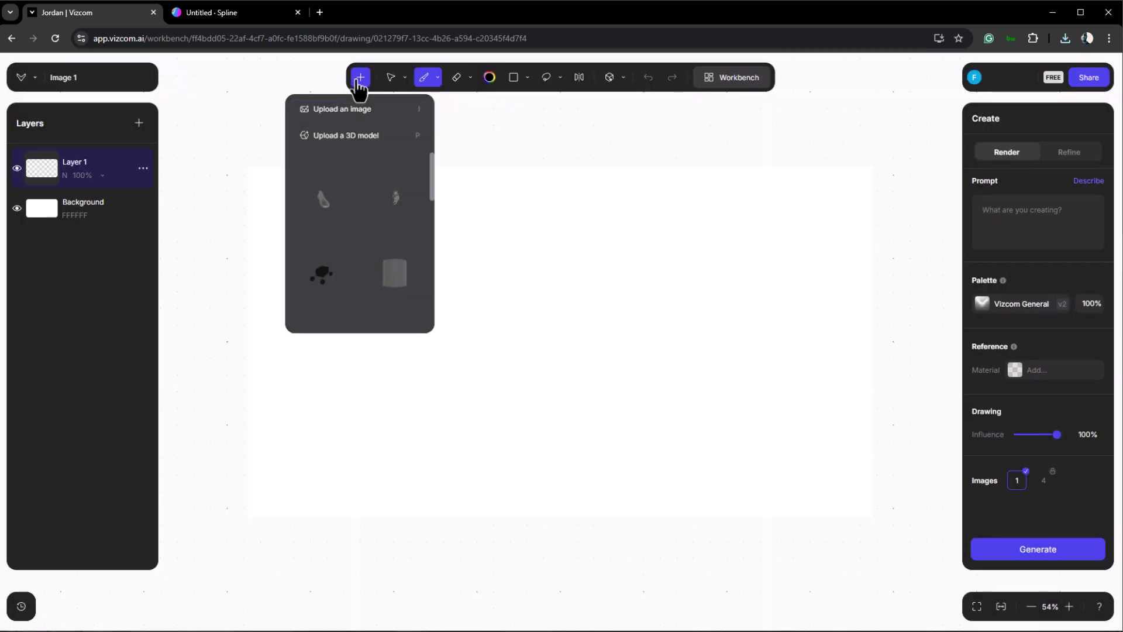
left_click(359, 136)
left_click(161, 101)
double_click(159, 99)
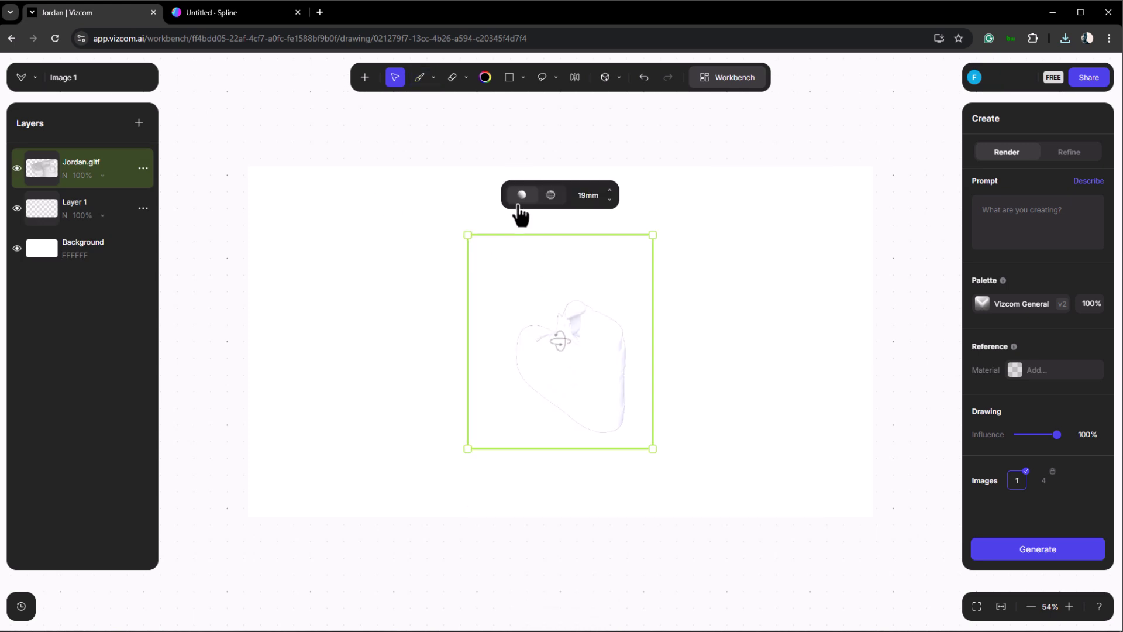
Step: Set the model's focal length to 106mm, turn it to a side view and enlarge it
left_click(550, 200)
left_click_drag(585, 195, 627, 203)
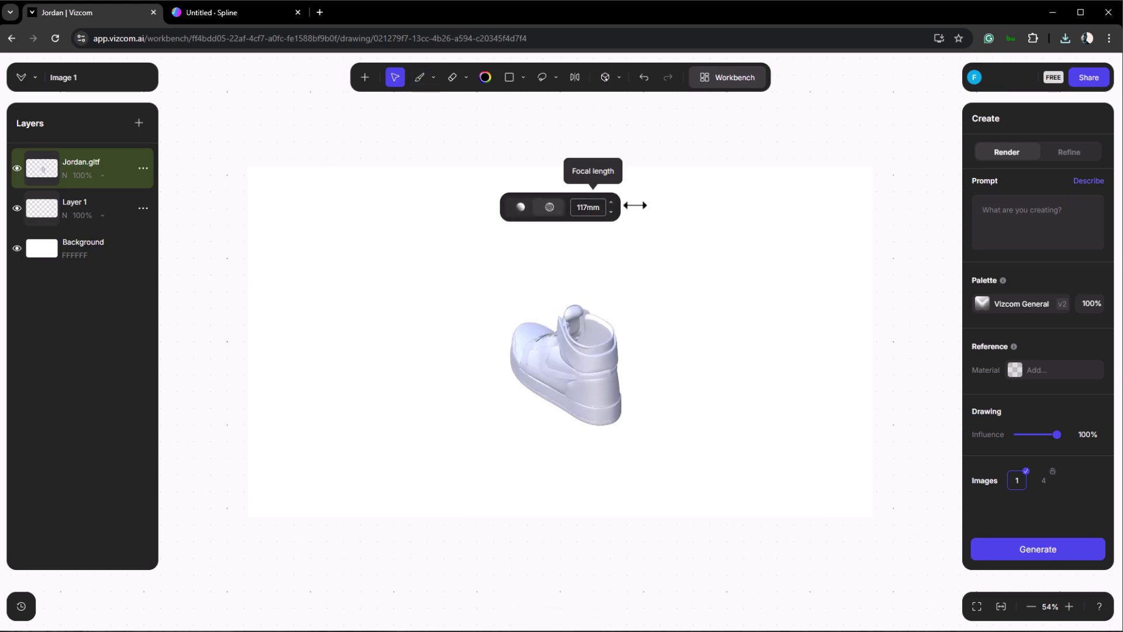
left_click_drag(569, 363, 710, 319)
left_click_drag(474, 270, 303, 198)
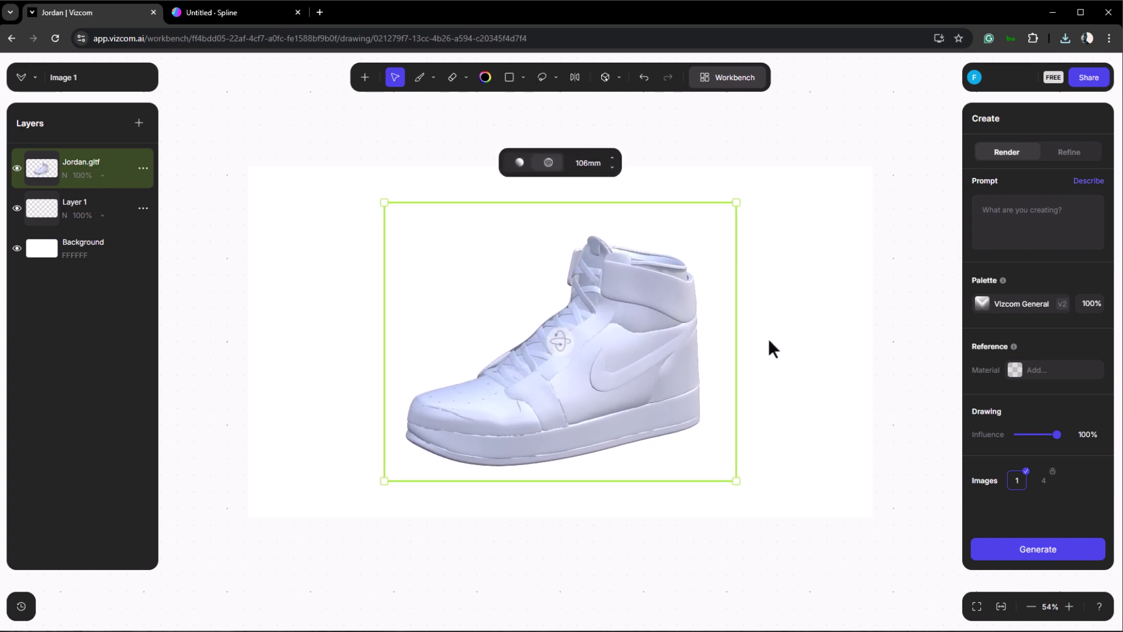
Step: Render the model from the prompt 'Black and yellow Sneaker.' and keep it as a layer
left_click(1008, 210)
type("Black and")
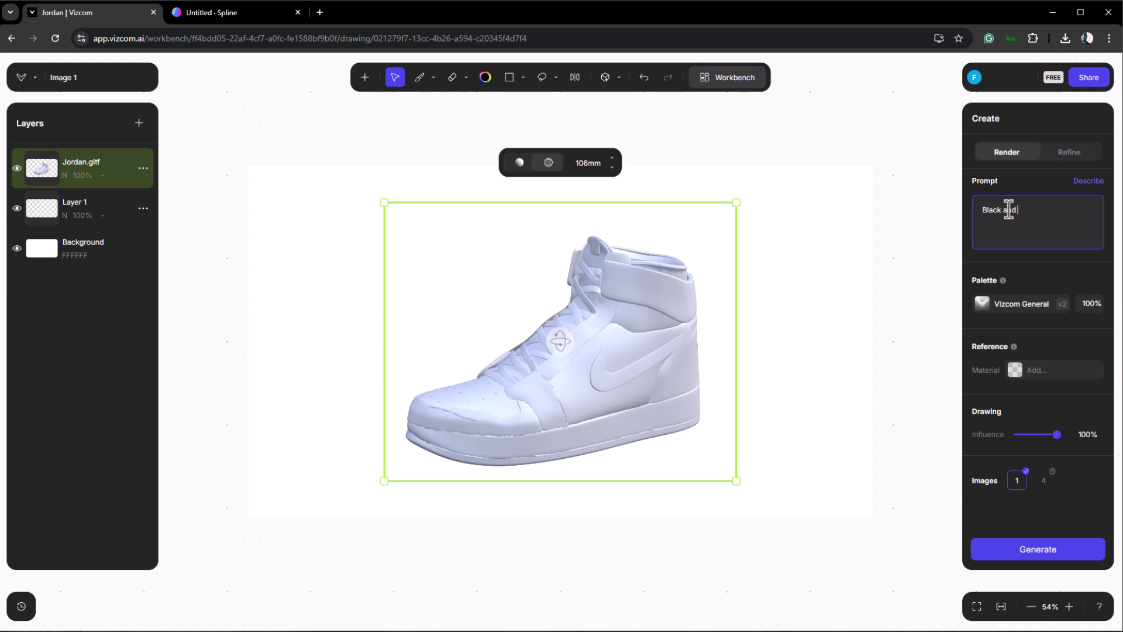
type(" yellow Sneaker.")
left_click(1038, 553)
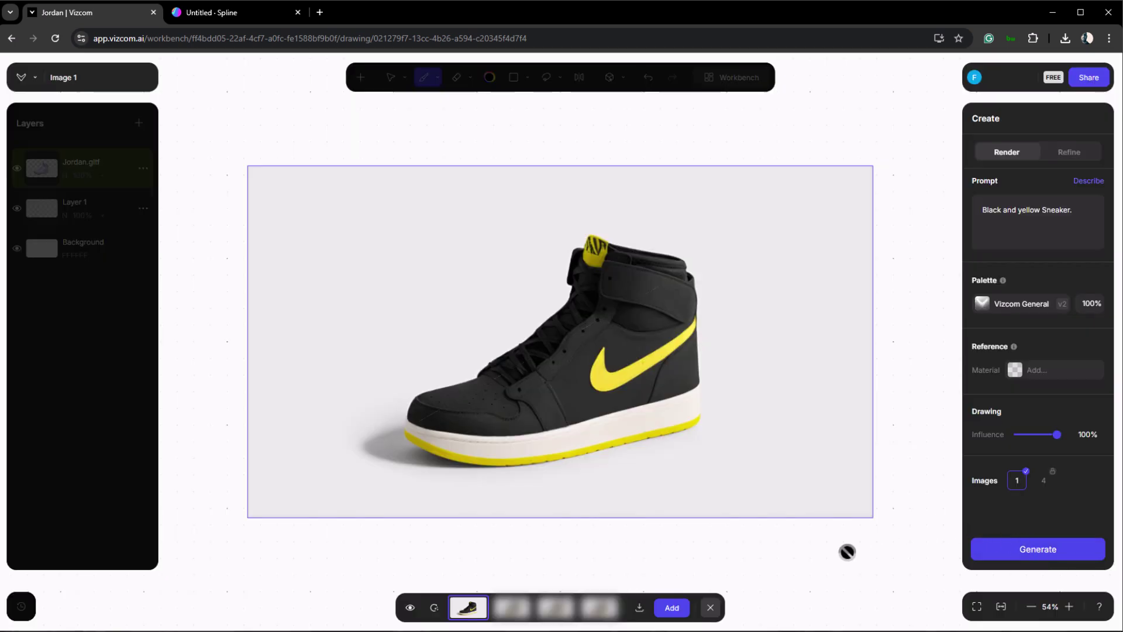
left_click(684, 608)
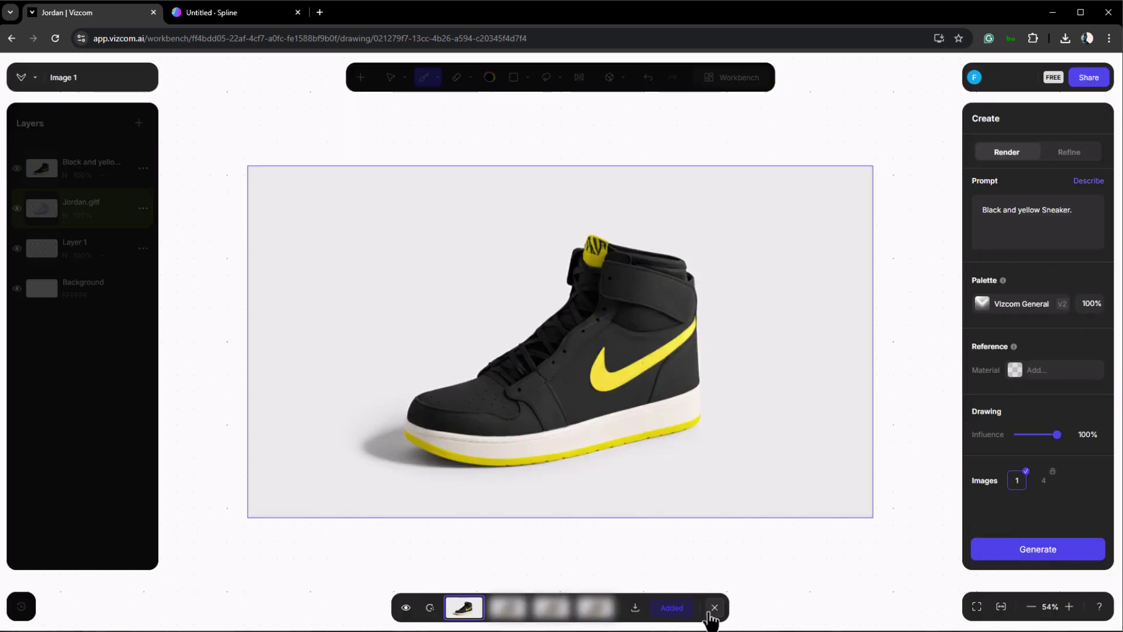
left_click(709, 612)
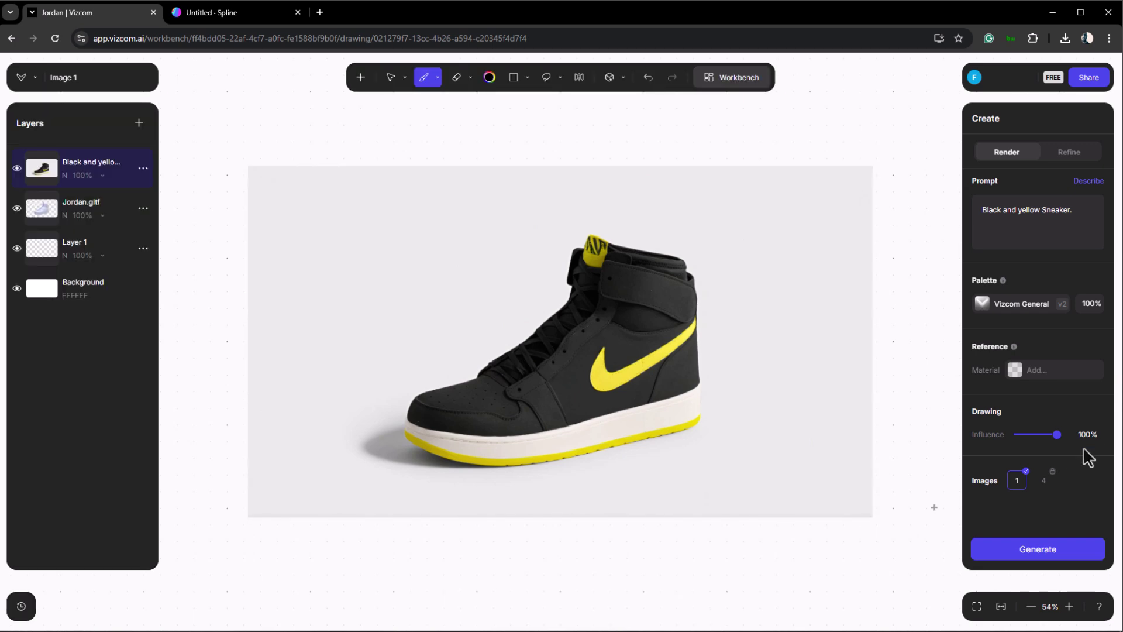
Step: Render the sneaker using an uploaded flower image as a 90% material reference
left_click(1018, 371)
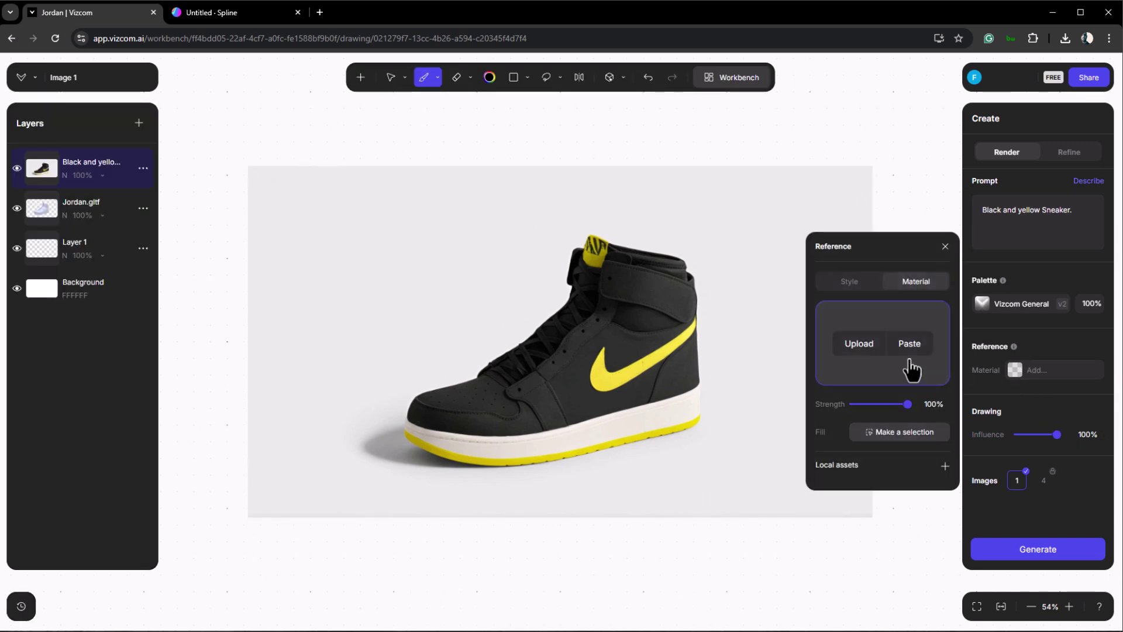
left_click(859, 343)
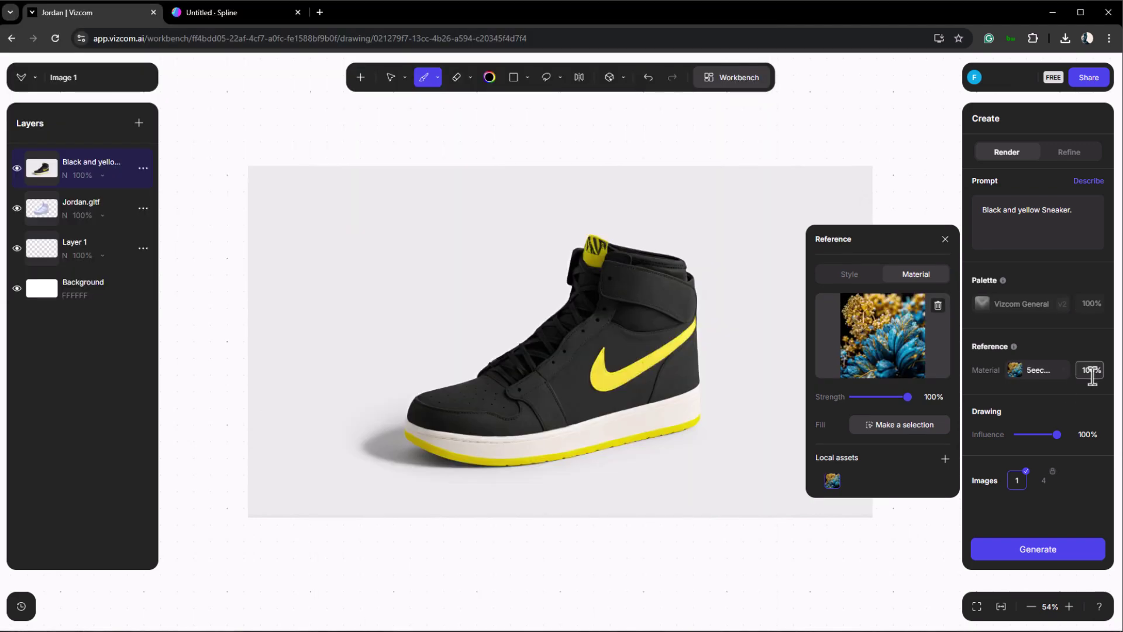
left_click(1041, 555)
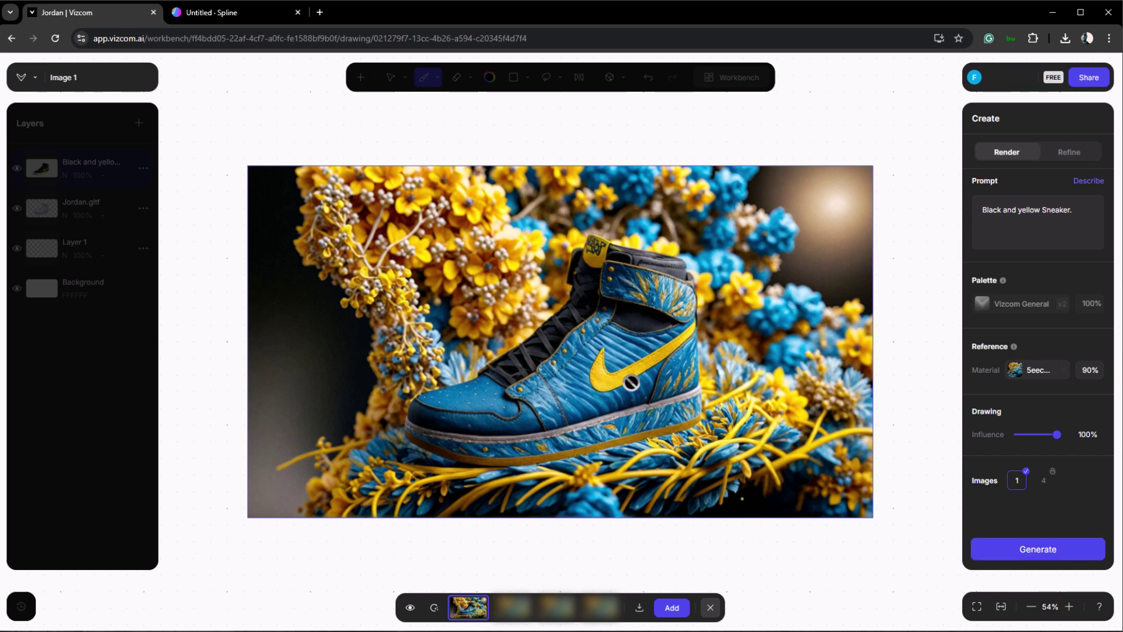
Step: Keep the floral render as a layer and generate a Standard 3D model from it
left_click(672, 608)
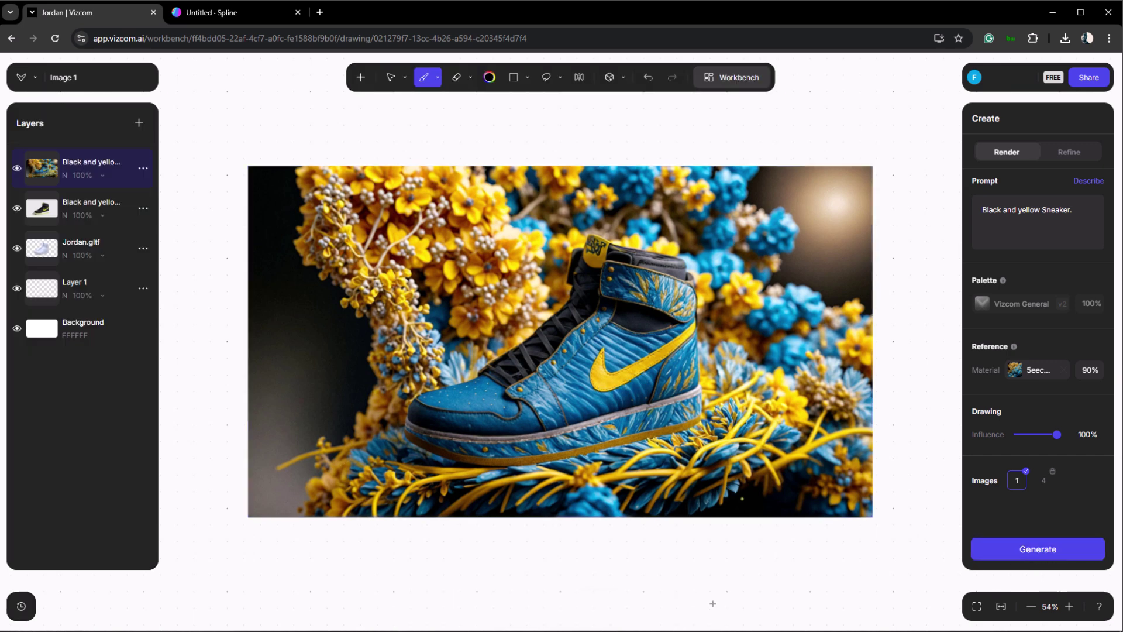
left_click(611, 78)
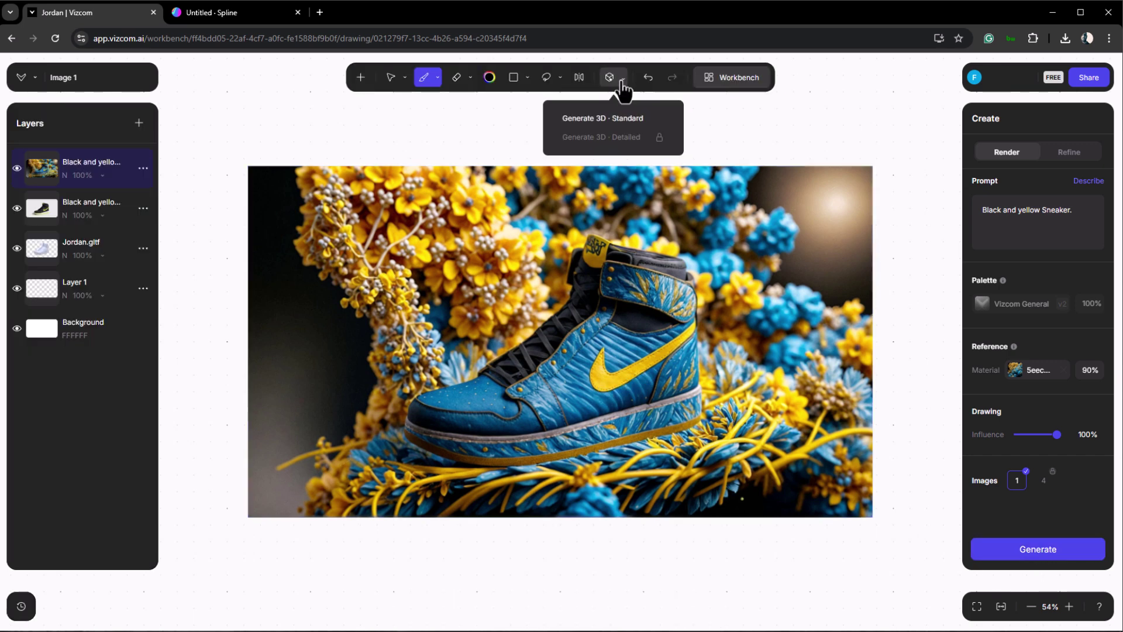
left_click(660, 120)
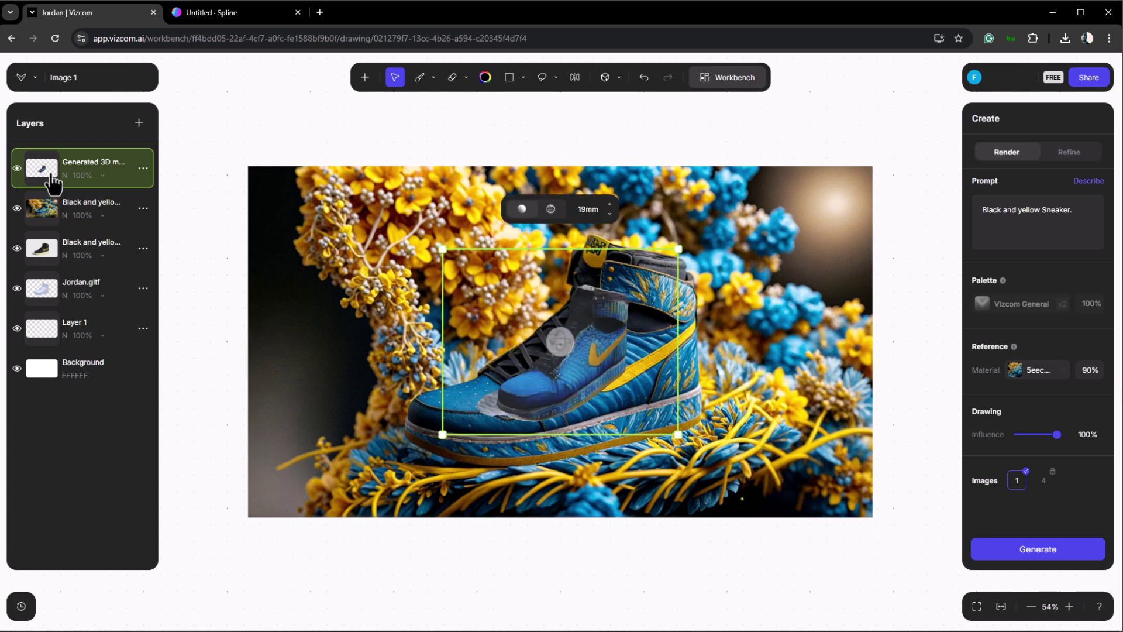
Step: Hide the other three layers and orbit the generated 3D sneaker to a front view
left_click(17, 208)
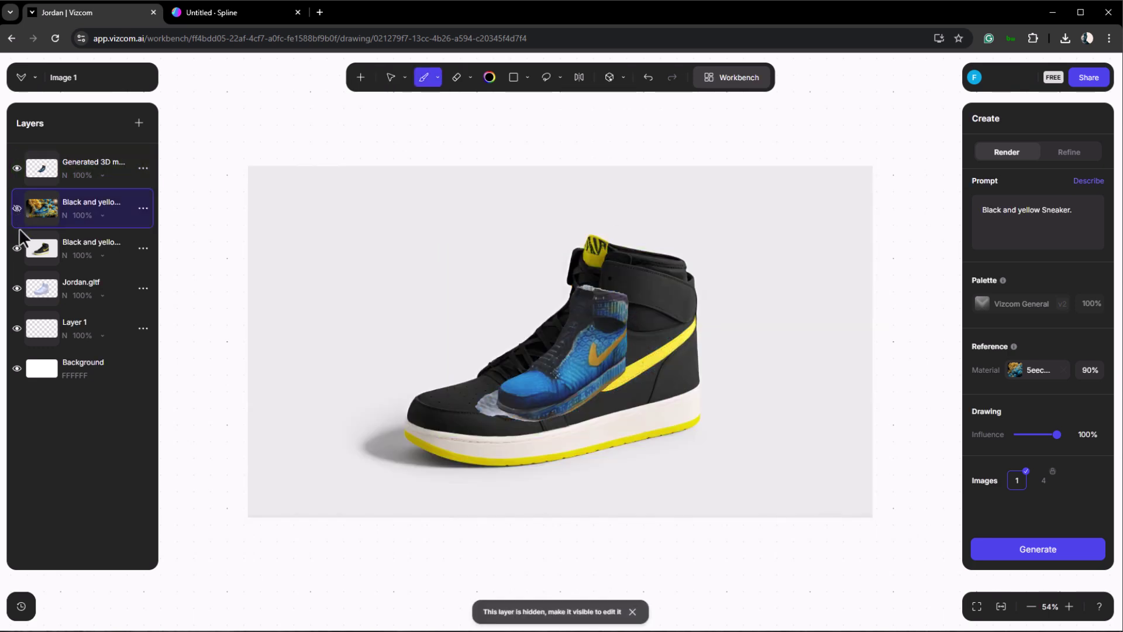
left_click(17, 247)
left_click(17, 288)
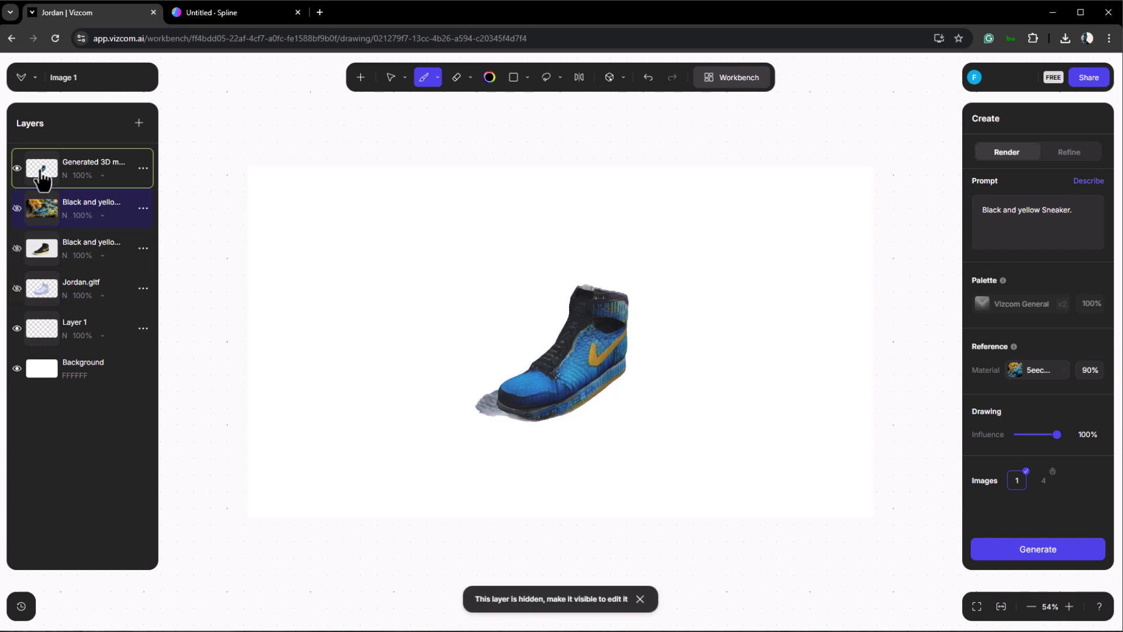
right_click(66, 178)
key("v")
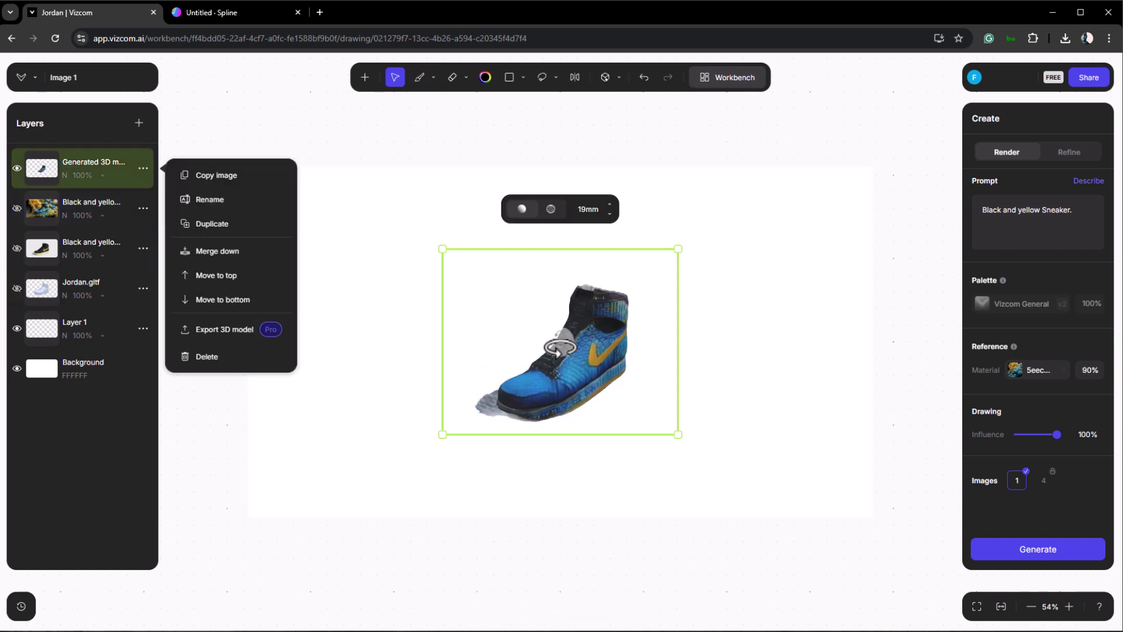
left_click(558, 339)
left_click_drag(558, 339, 509, 406)
scroll(509, 409, "up", 5)
mouse_move(587, 290)
left_mouse_down()
mouse_move(652, 265)
mouse_move(567, 283)
left_mouse_up()
scroll(556, 303, "down", 3)
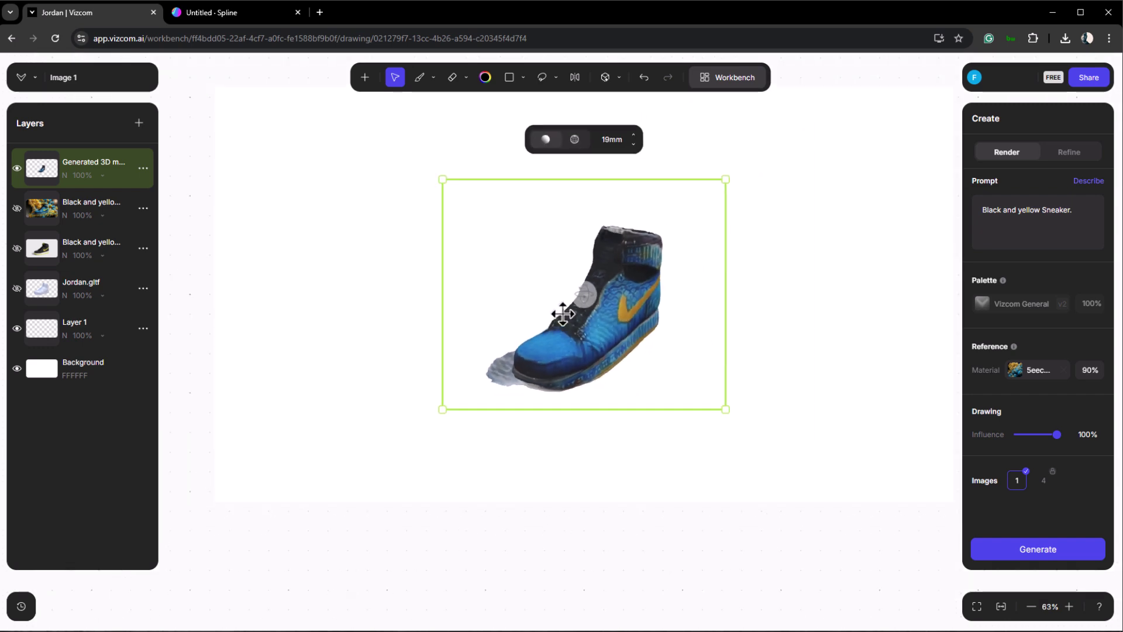
right_click(62, 178)
Step: Delete the generated 3D layer, unhide the floral render, and choose Bezier selection
key("Delete")
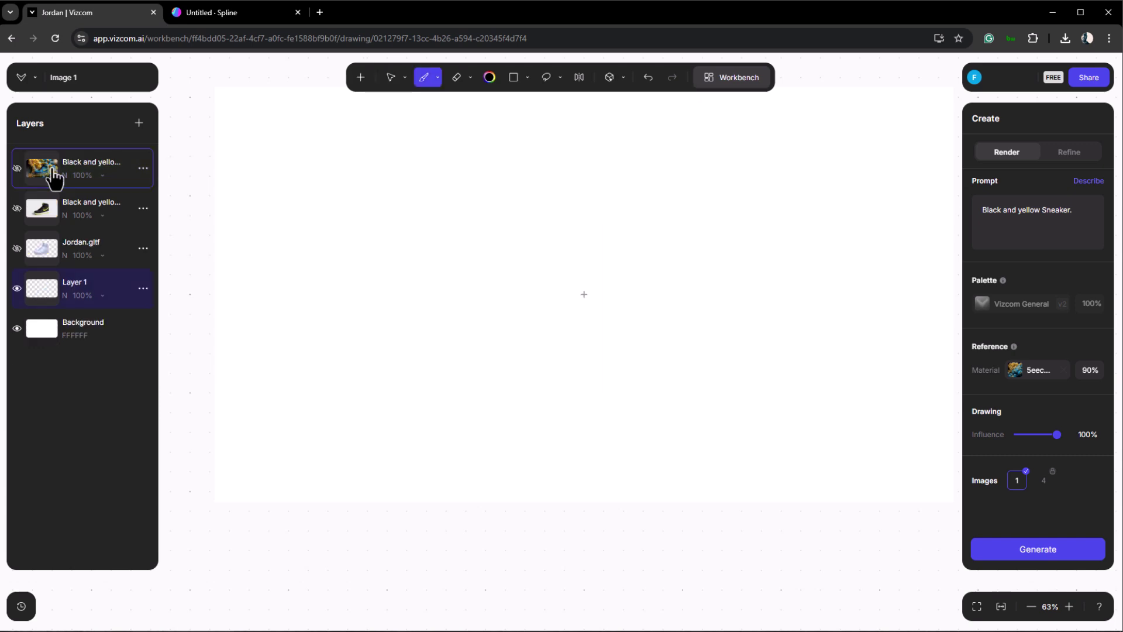
left_click(17, 168)
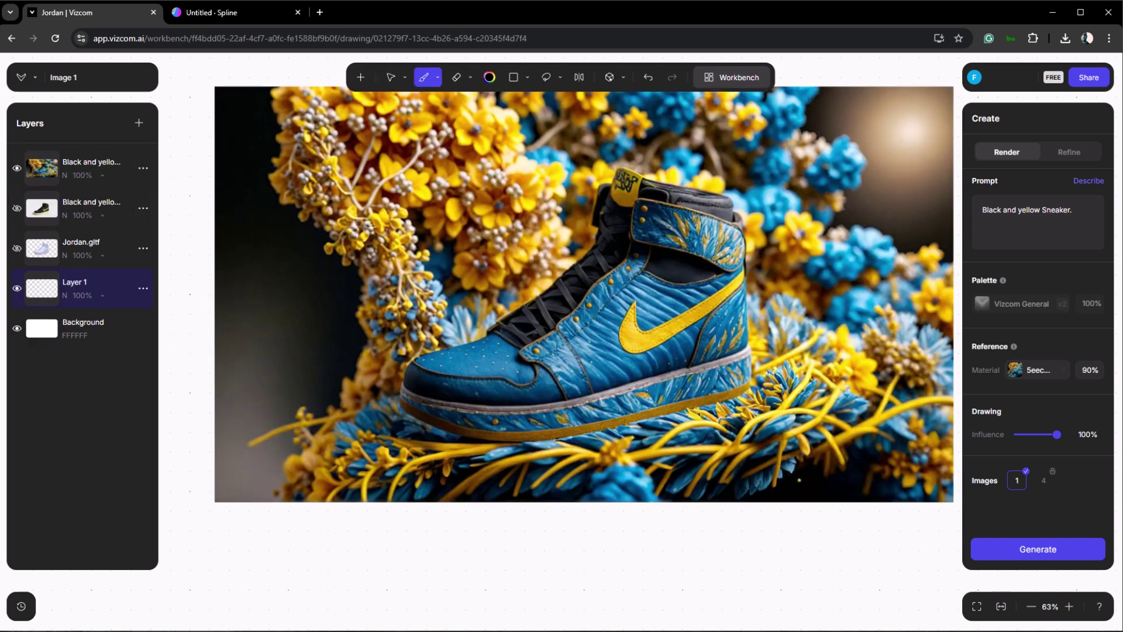
left_click(547, 81)
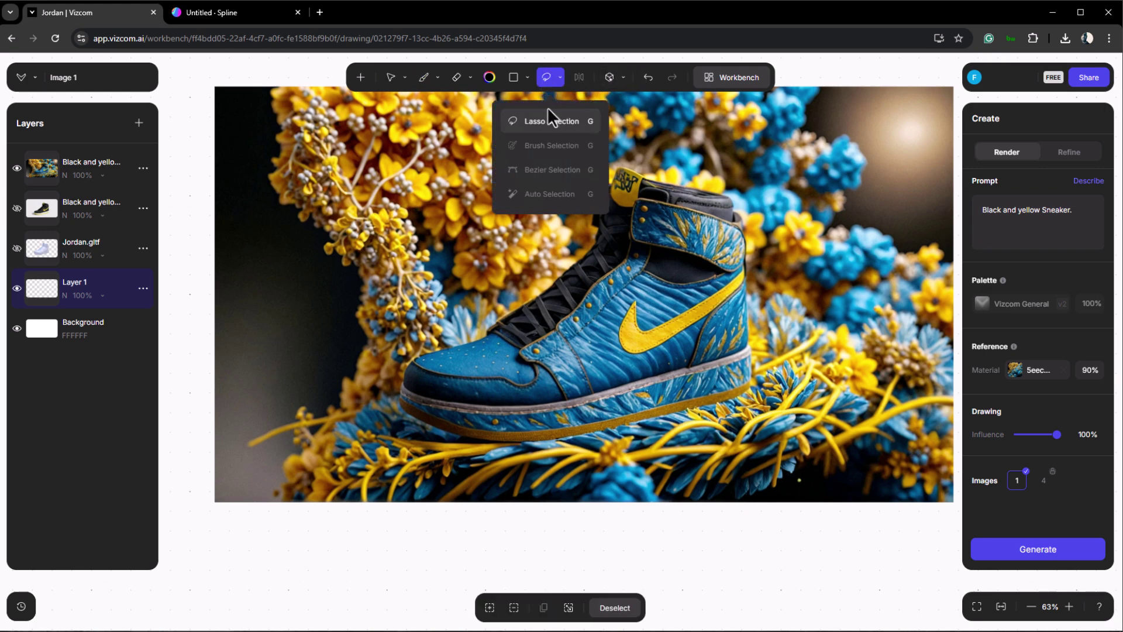
left_click(552, 169)
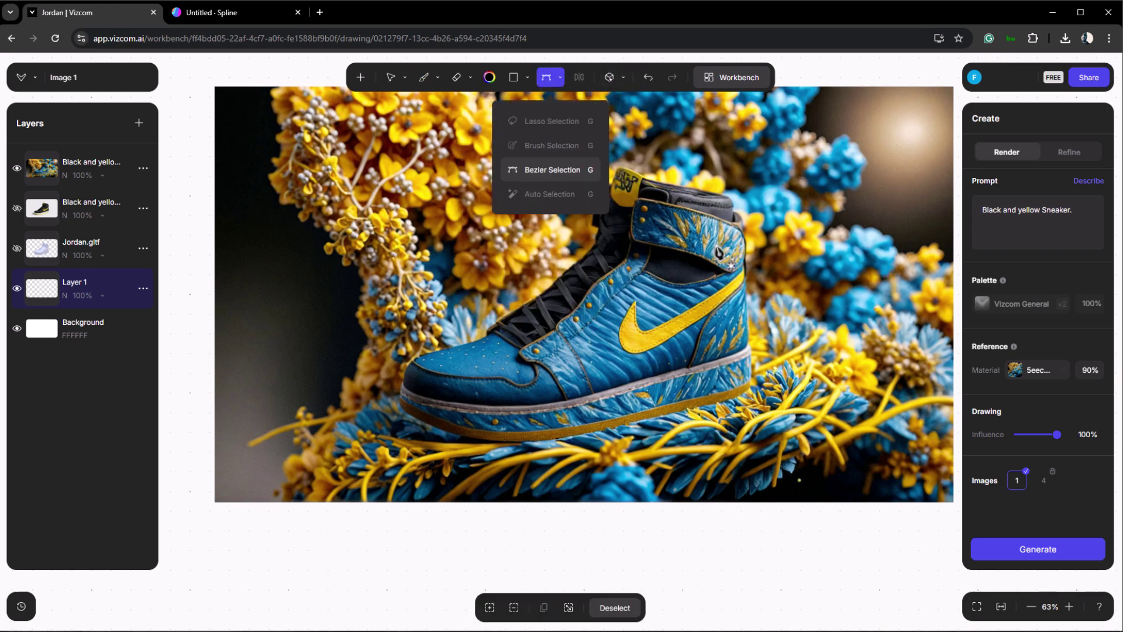
Step: Trace a closed Bezier outline around the sneaker from heel, collar, laces, toe and sole
scroll(755, 378, "up", 5)
left_click_drag(750, 388, 745, 409)
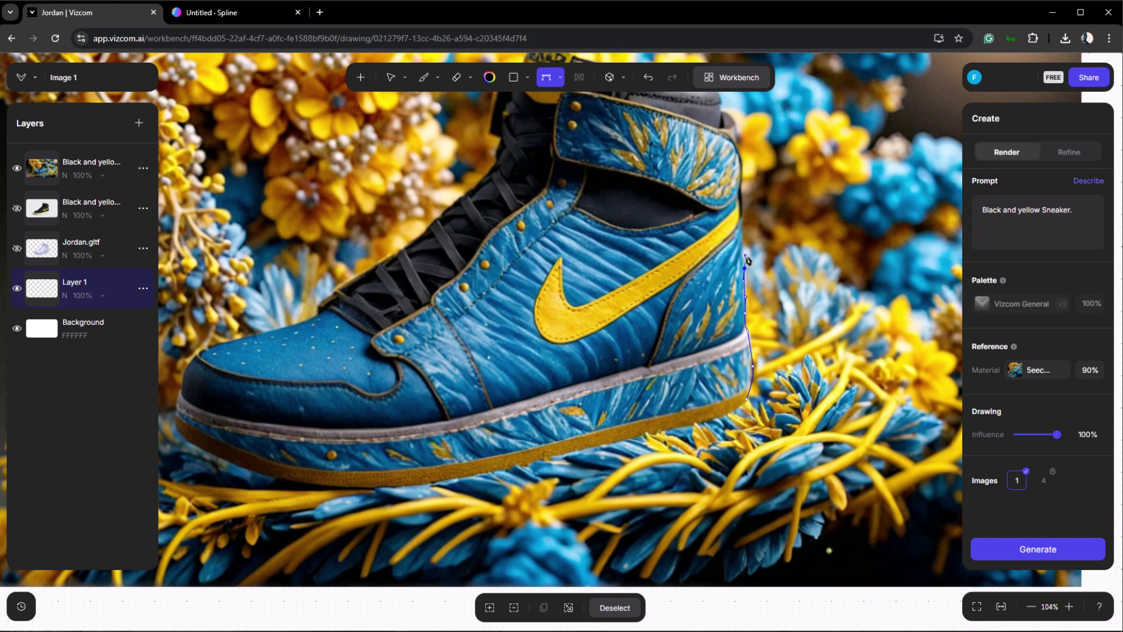
scroll(751, 357, "up", 3)
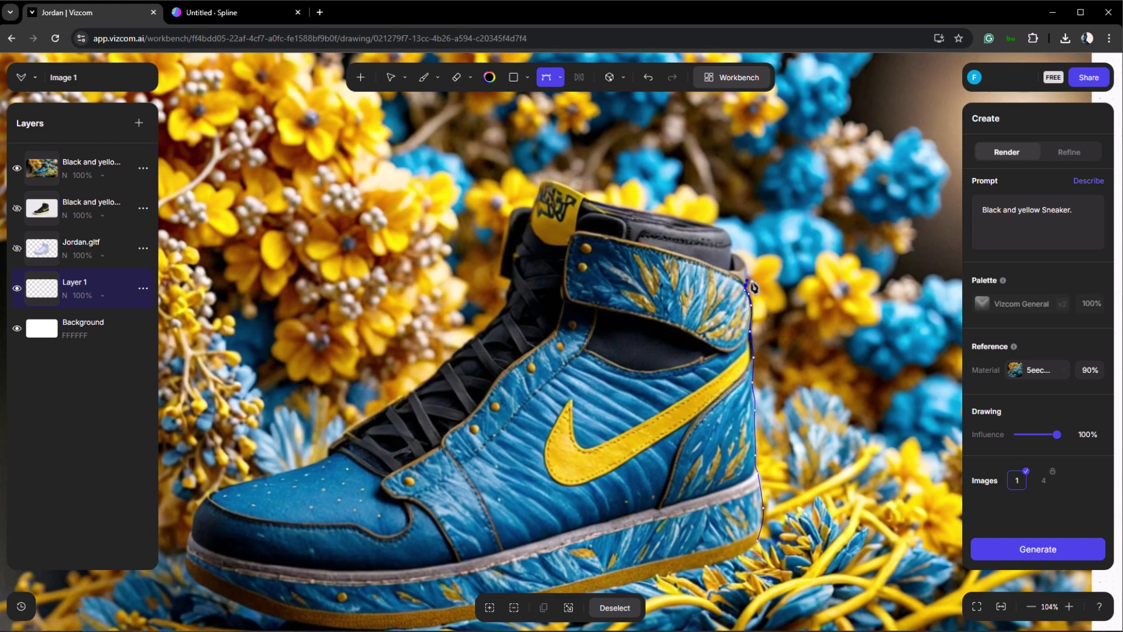
mouse_move(732, 243)
left_mouse_down()
mouse_move(547, 185)
mouse_move(508, 246)
left_mouse_up()
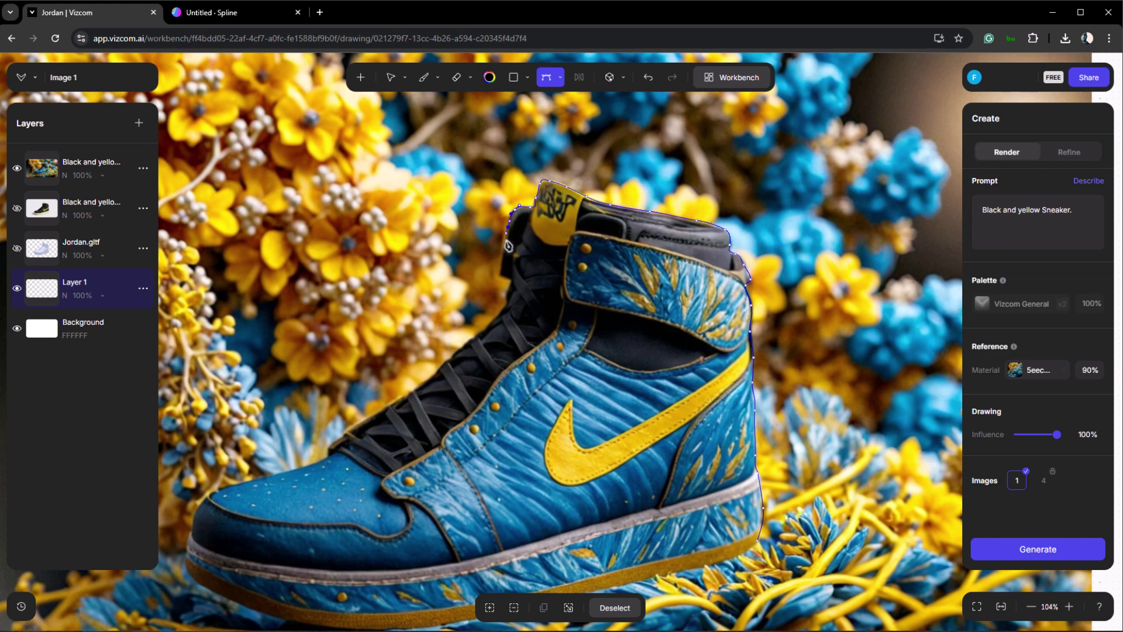
left_click_drag(515, 287, 506, 310)
left_click_drag(455, 362, 329, 450)
mouse_move(250, 487)
left_mouse_down()
mouse_move(202, 512)
mouse_move(188, 565)
mouse_move(200, 591)
mouse_move(237, 595)
mouse_move(303, 466)
left_mouse_up()
mouse_move(525, 481)
left_mouse_down()
mouse_move(675, 457)
mouse_move(825, 409)
left_mouse_up()
Step: Copy the traced sneaker selection onto its own new layer
scroll(654, 404, "down", 5)
scroll(654, 404, "down", 3)
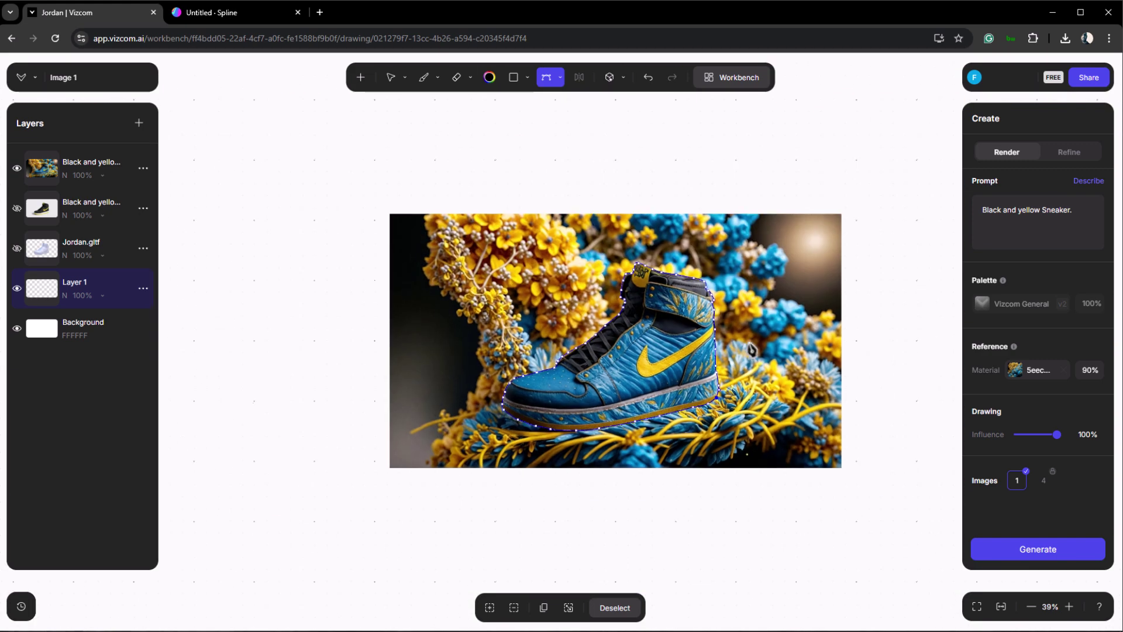
left_click(543, 608)
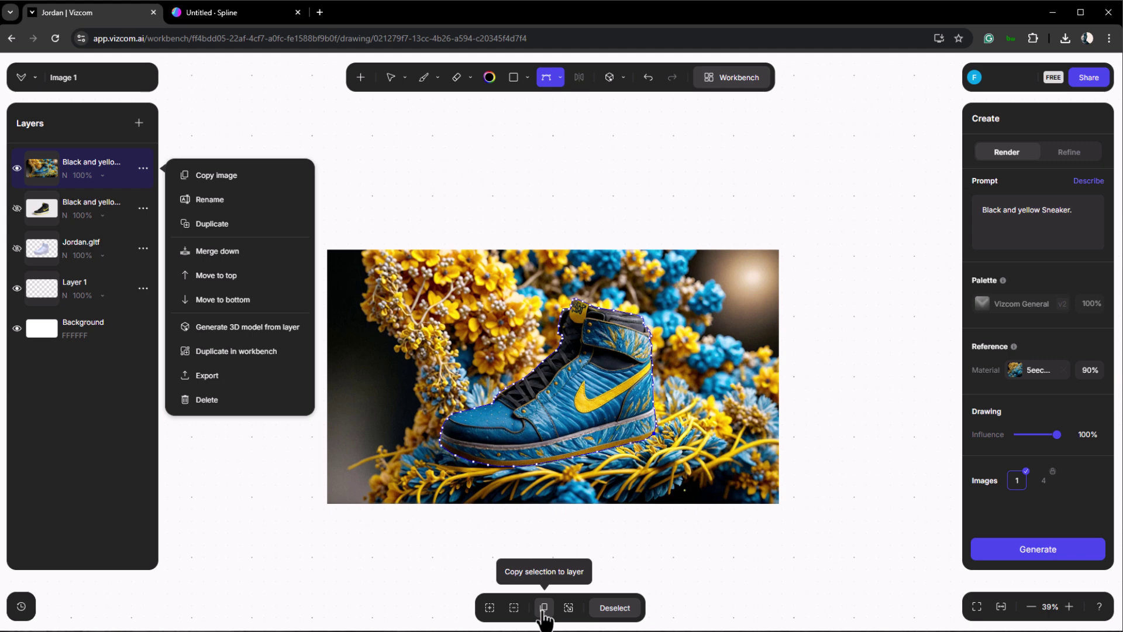
left_click(544, 608)
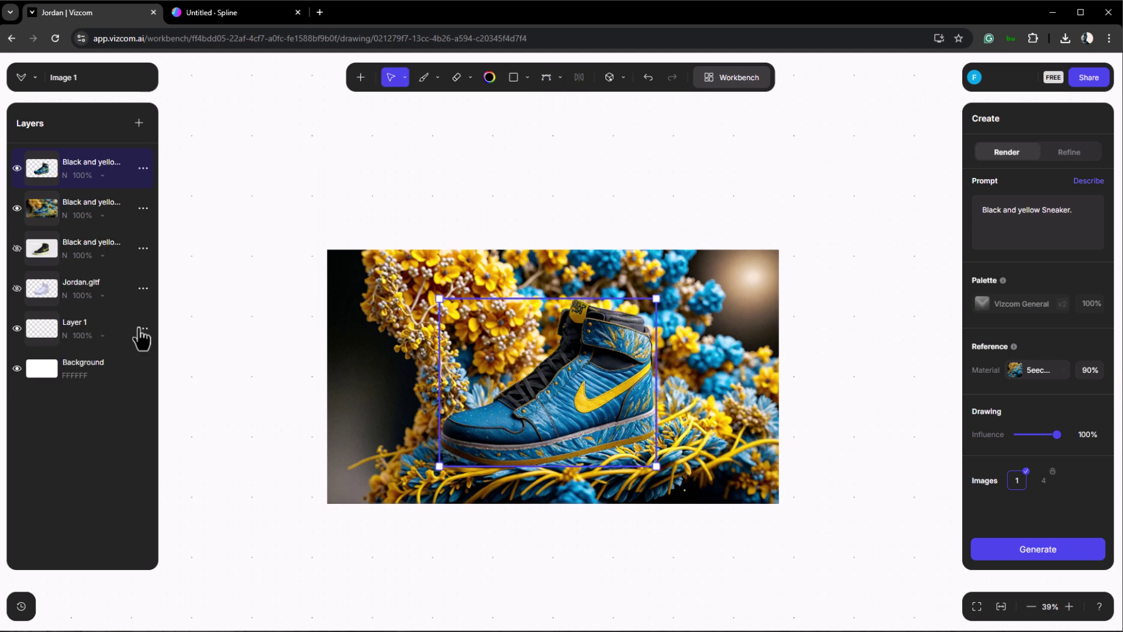
Step: Hide the flower layer and generate a Standard 3D model from the sneaker cutout
left_click(17, 209)
scroll(625, 453, "up", 3)
scroll(625, 444, "up", 1)
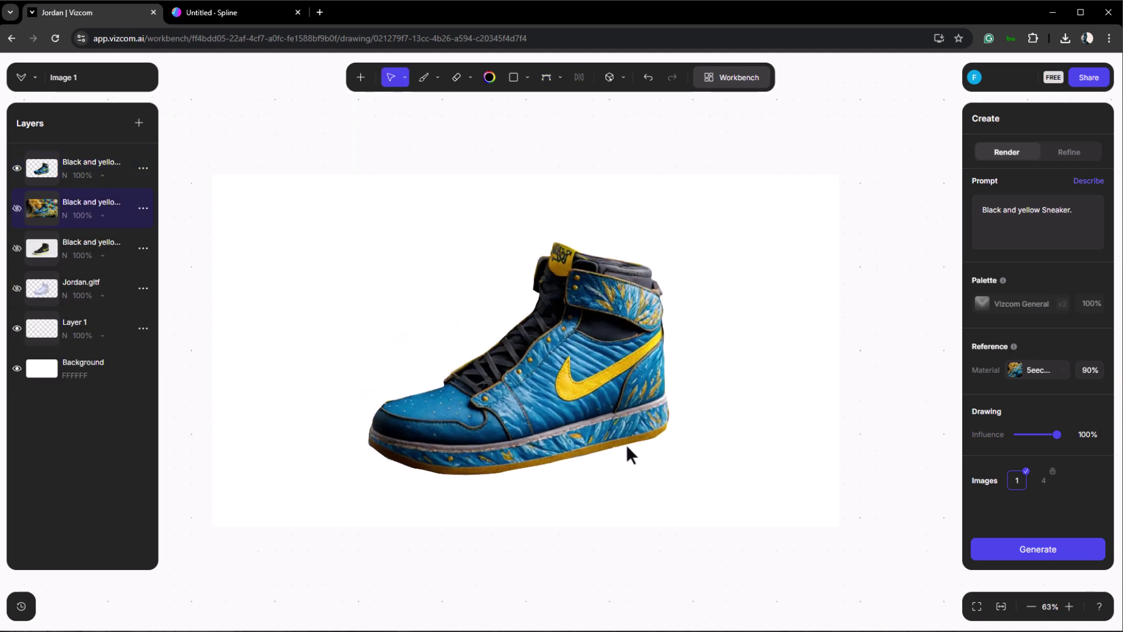
right_click(46, 175)
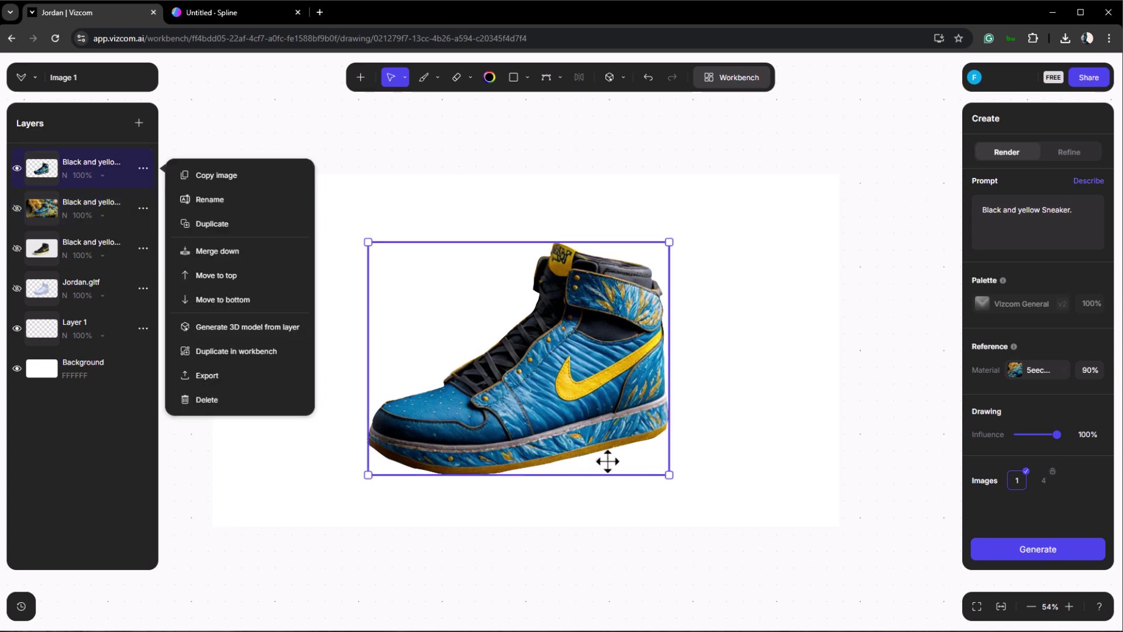
scroll(581, 426, "down", 1)
scroll(582, 426, "down", 1)
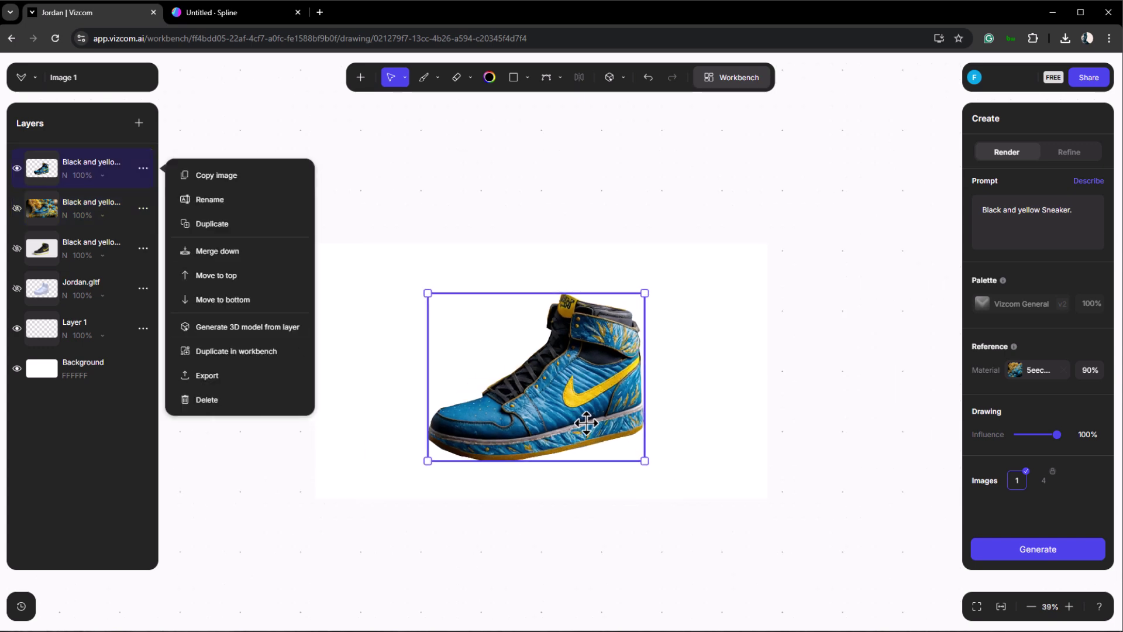
left_click(613, 79)
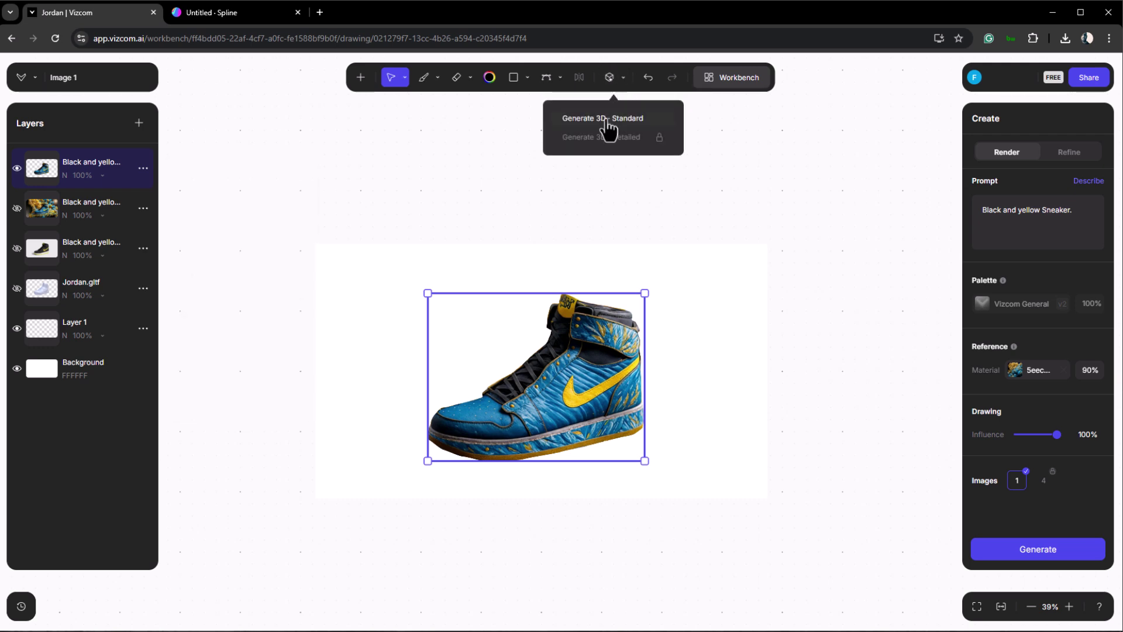
left_click(609, 123)
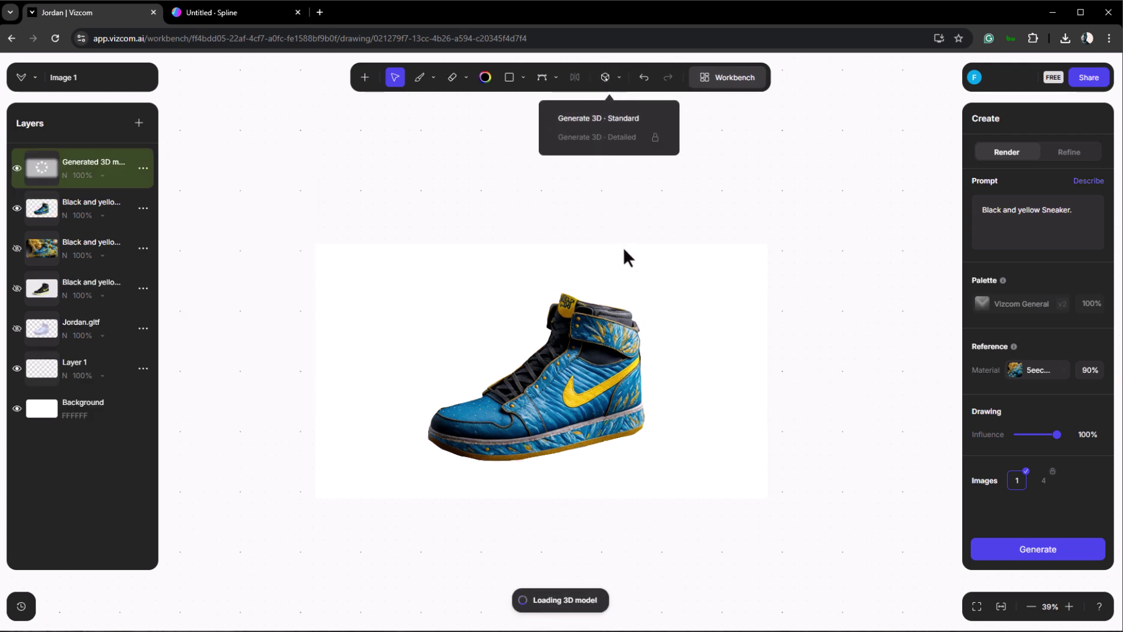
Step: Enlarge the flat sneaker cutout and shift it slightly right
left_click(585, 373)
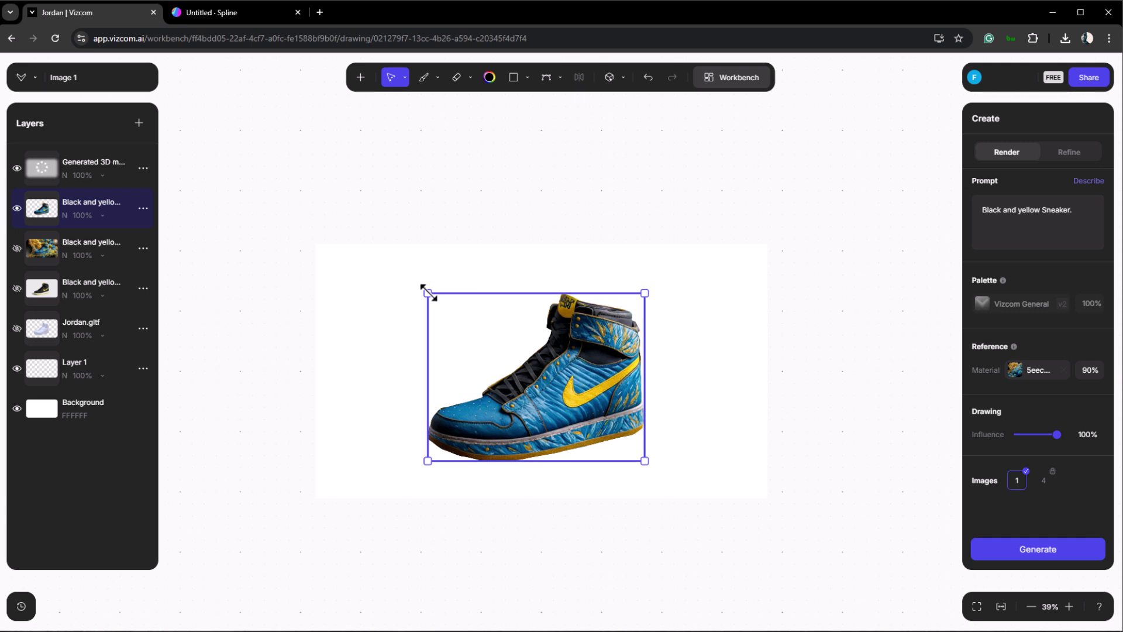
left_click_drag(427, 293, 383, 252)
left_click_drag(572, 380, 589, 384)
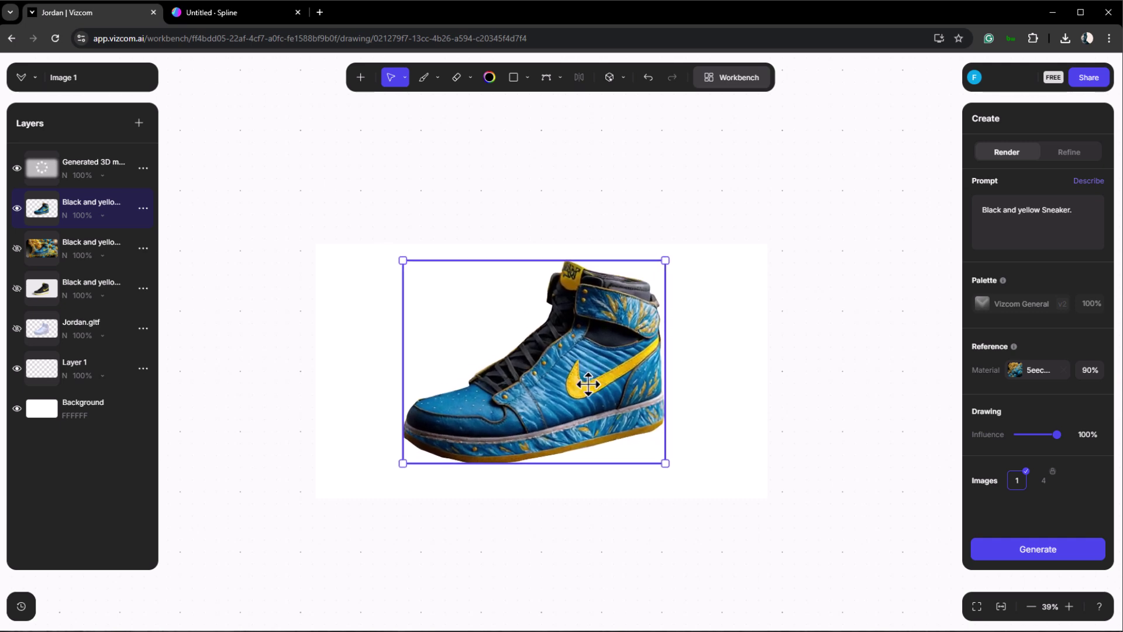
Step: Export the canvas as a 1x image, Image 1.png, then hide the cutout layer
left_click(27, 77)
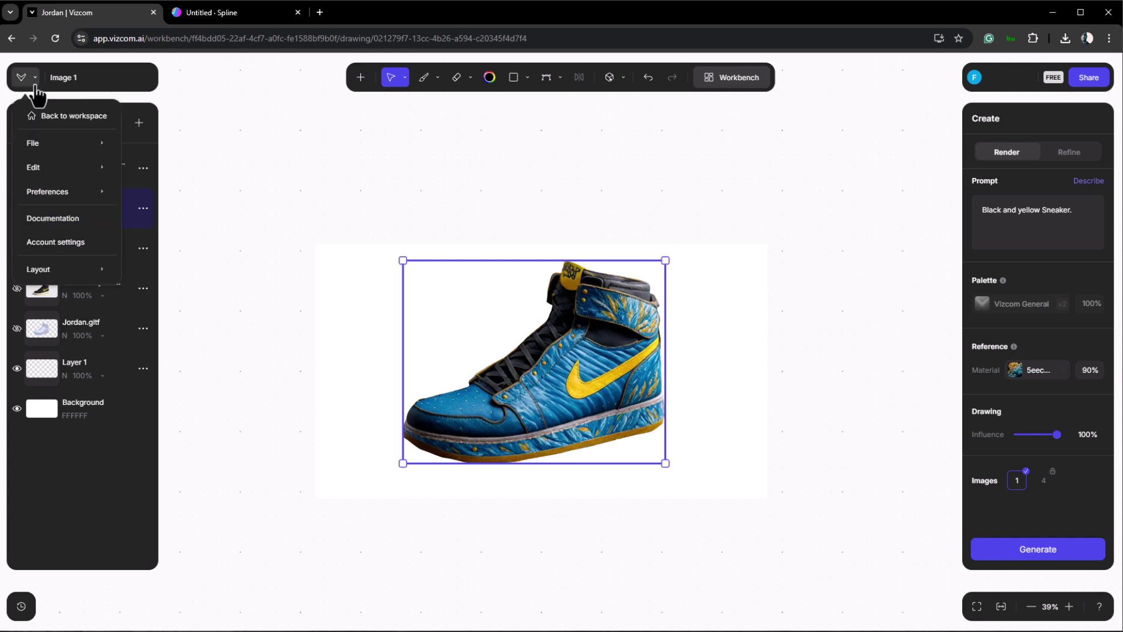
mouse_move(77, 142)
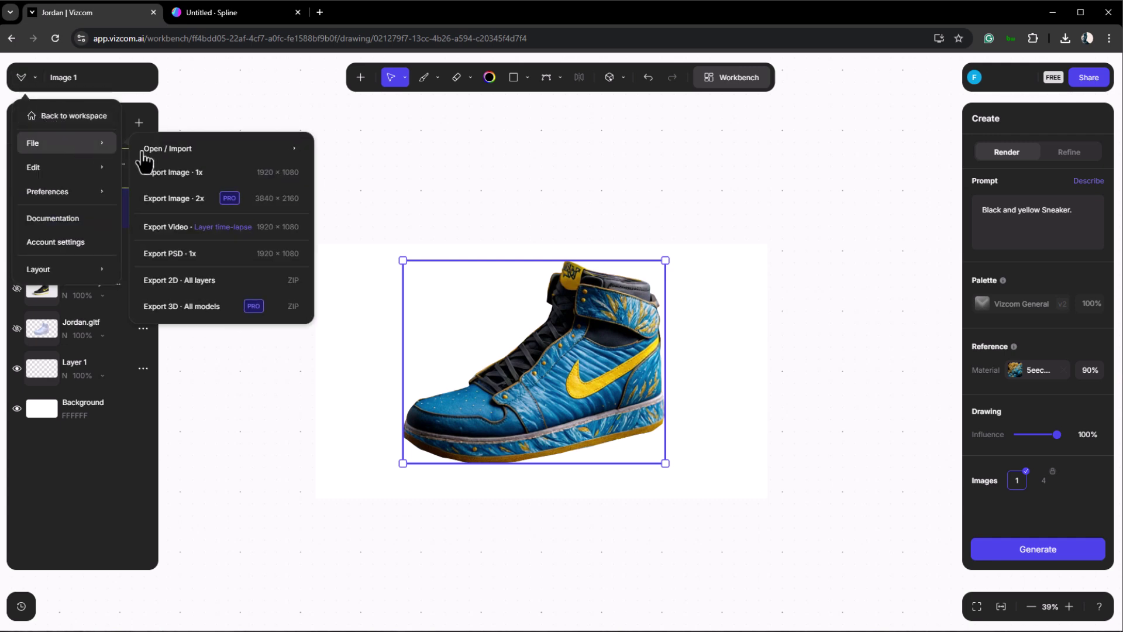
left_click(219, 170)
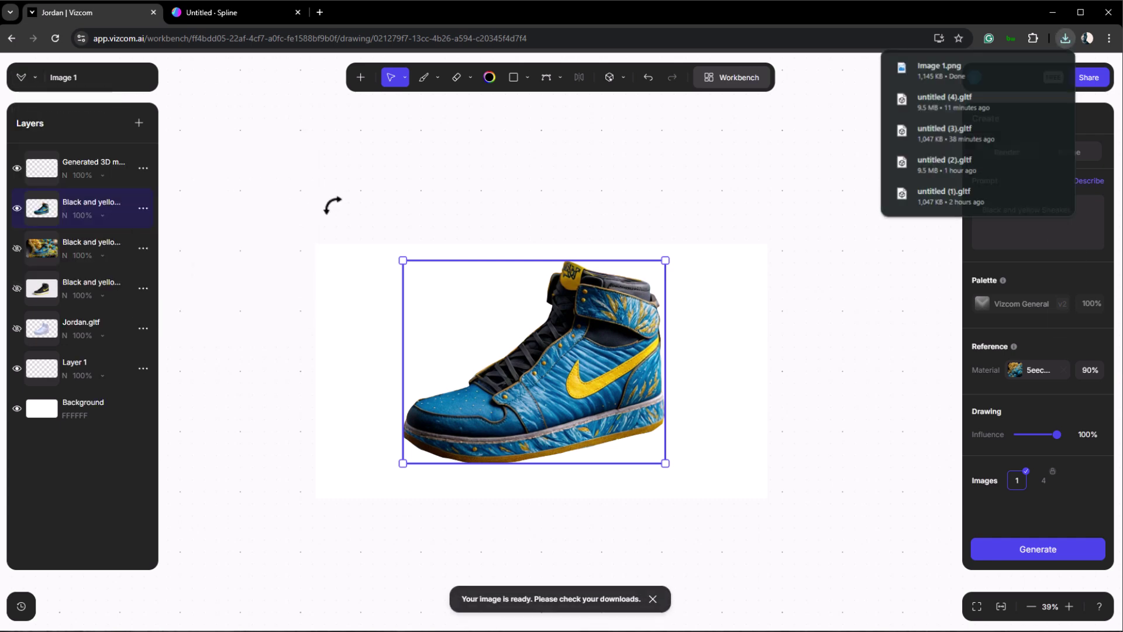
left_click(17, 208)
left_click(48, 181)
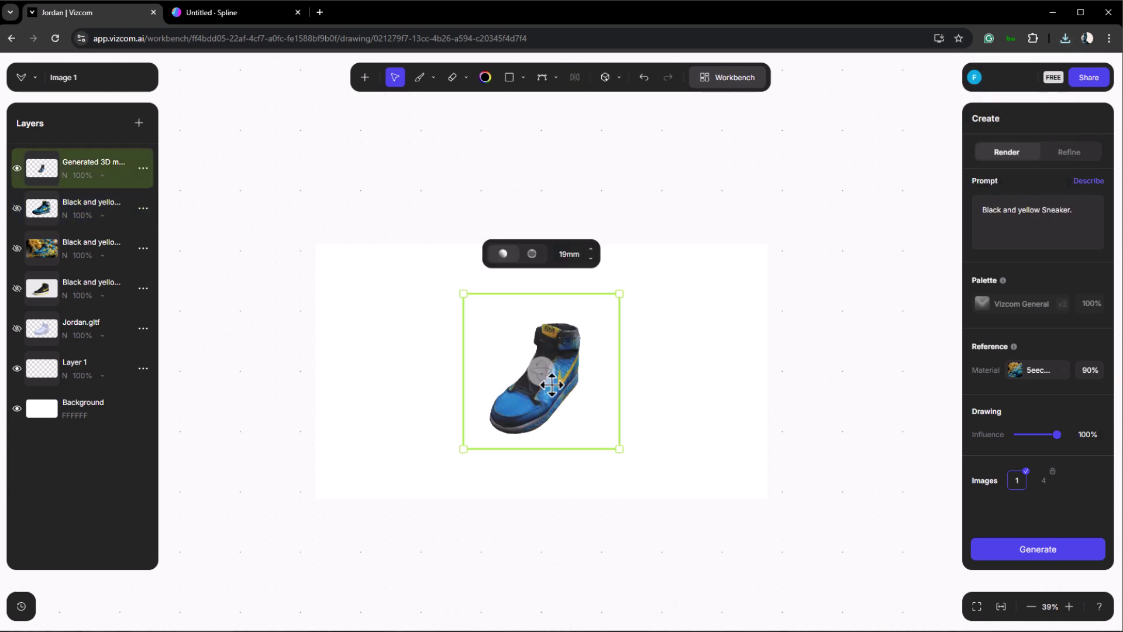
Step: Rotate the 3D sneaker, move it right and enlarge it
left_click_drag(541, 370, 500, 346)
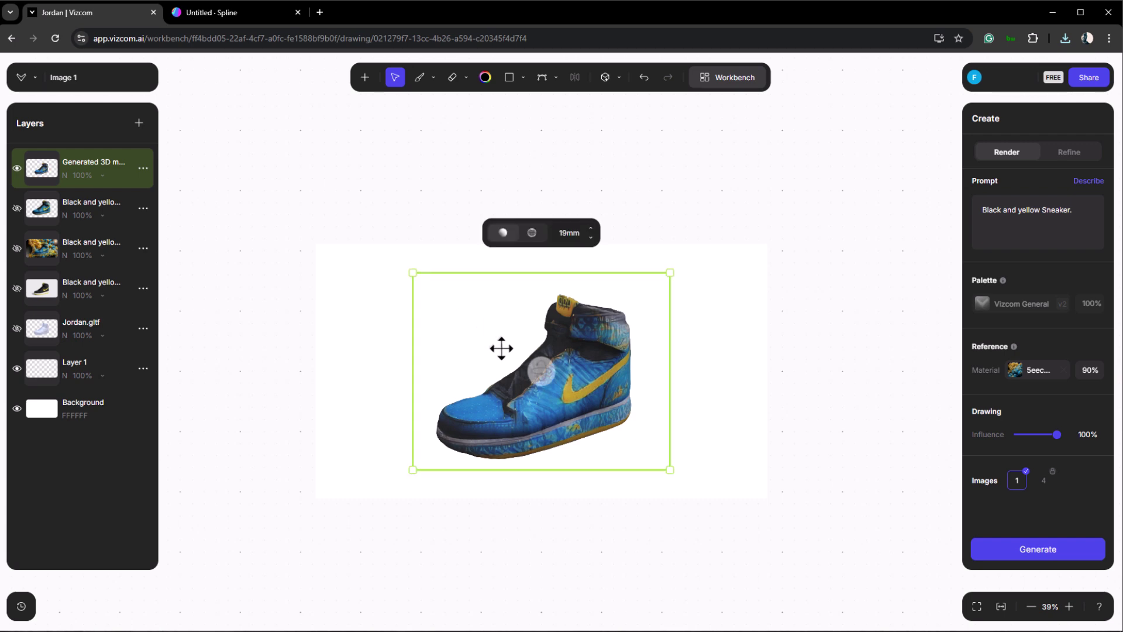
left_click_drag(504, 349, 594, 318)
left_click_drag(506, 433, 453, 448)
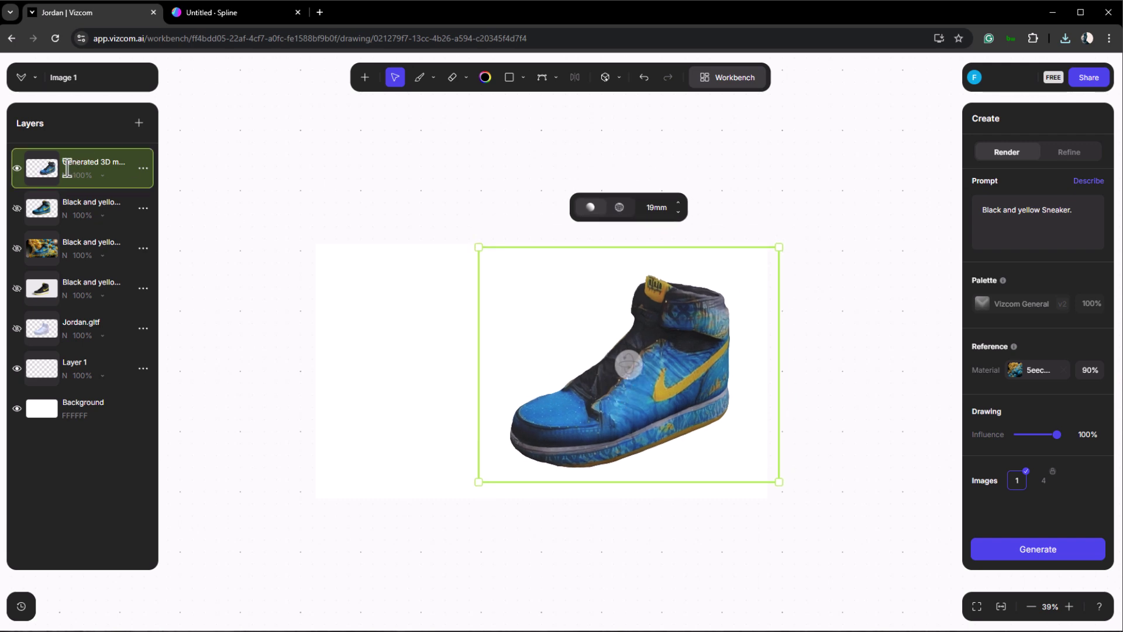
Step: Duplicate the 3D sneaker layer and place the re-angled copy on the left
left_click(142, 169)
left_click(240, 238)
left_click_drag(585, 380, 428, 351)
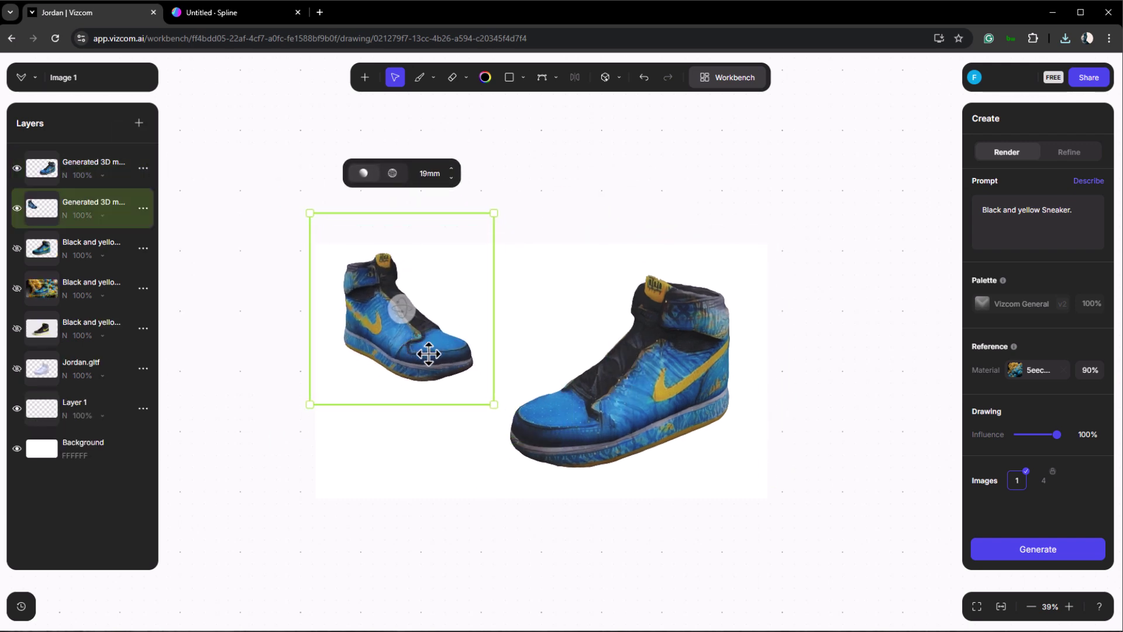
left_click(601, 403)
left_click_drag(601, 404, 456, 421)
left_click(431, 351)
Step: Add a third sneaker copy and turn the upper-left and right sneakers to new angles
left_click(142, 168)
left_click(237, 232)
left_click(421, 327)
left_click_drag(421, 328, 438, 301)
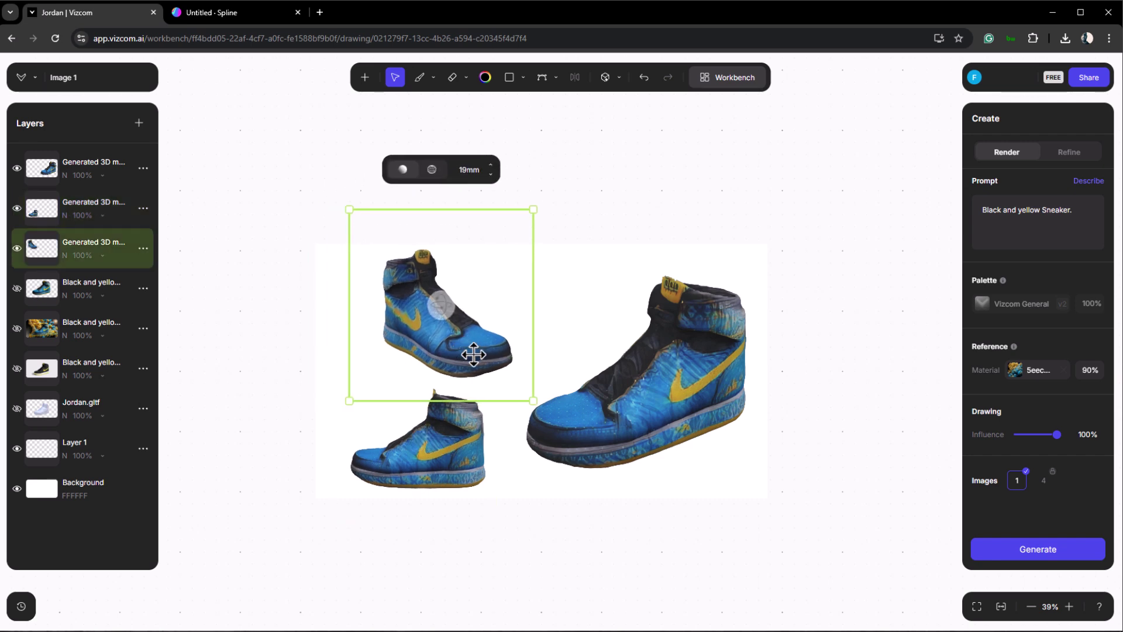
left_click_drag(655, 380, 682, 390)
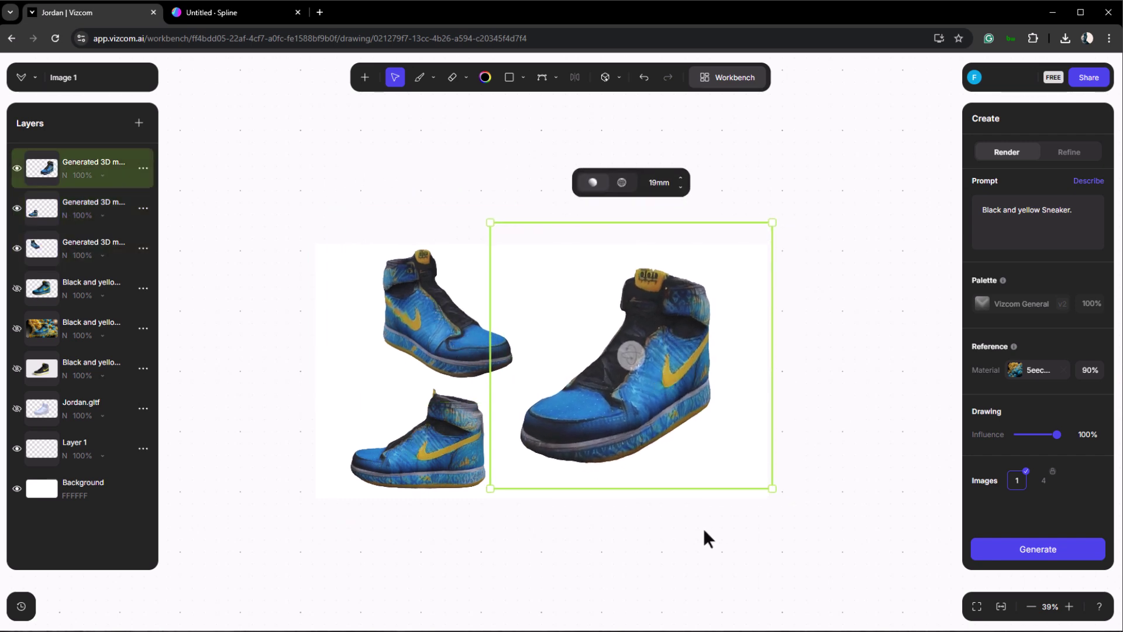
scroll(560, 486, "up", 2)
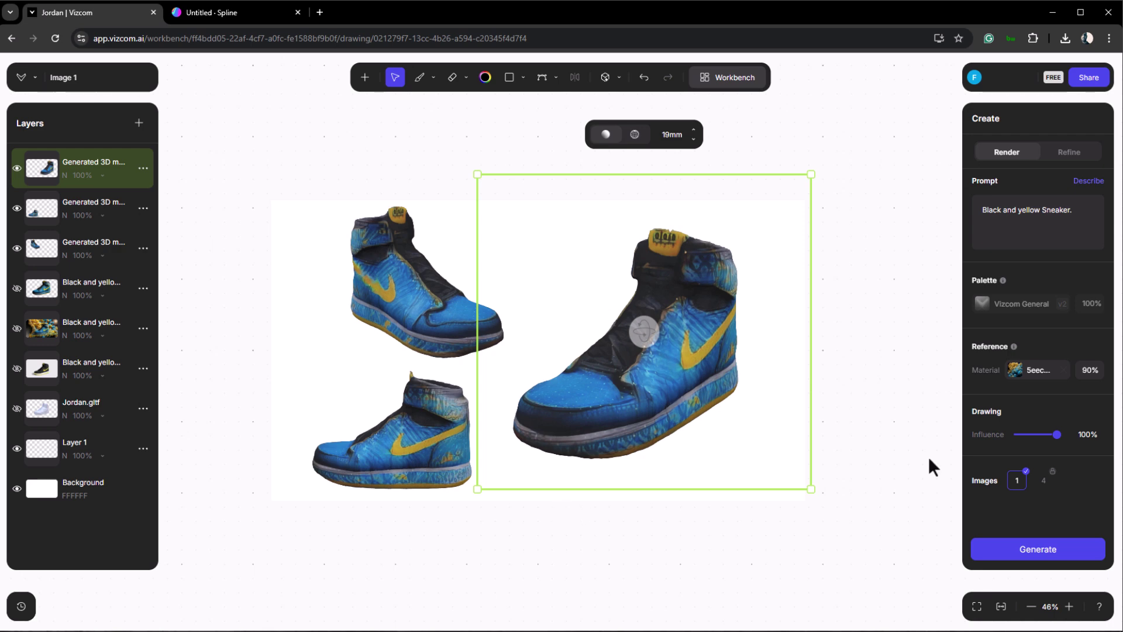
Step: Use Image 1.png as a 95% material reference and shorten the prompt to 'Sneaker.'
left_click(1016, 375)
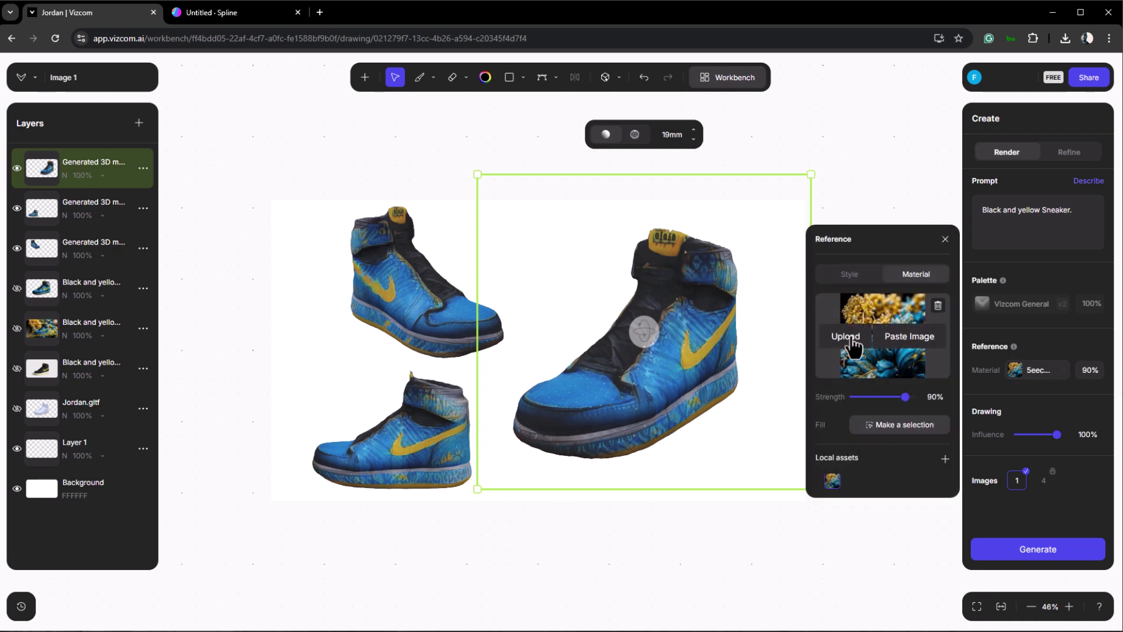
left_click(852, 342)
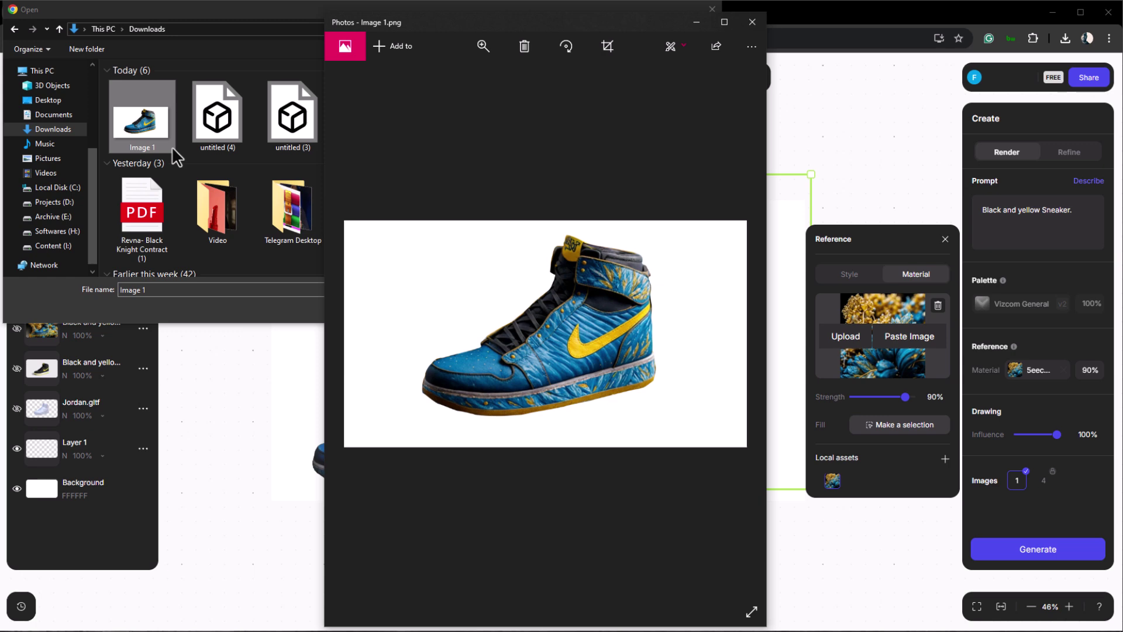
double_click(160, 145)
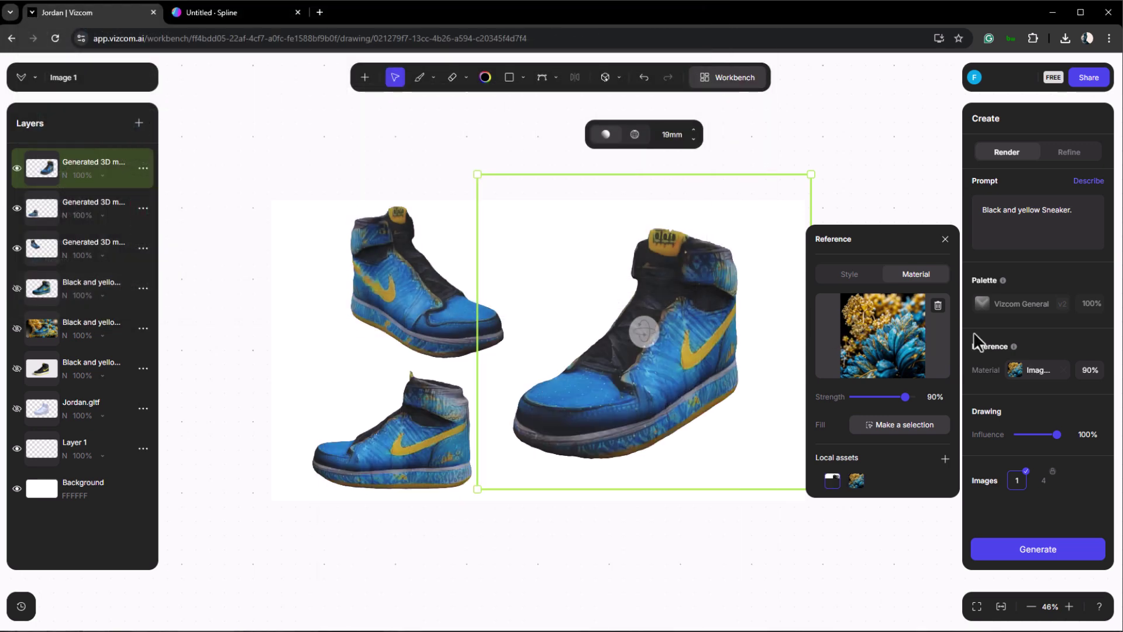
left_click_drag(1040, 213, 968, 222)
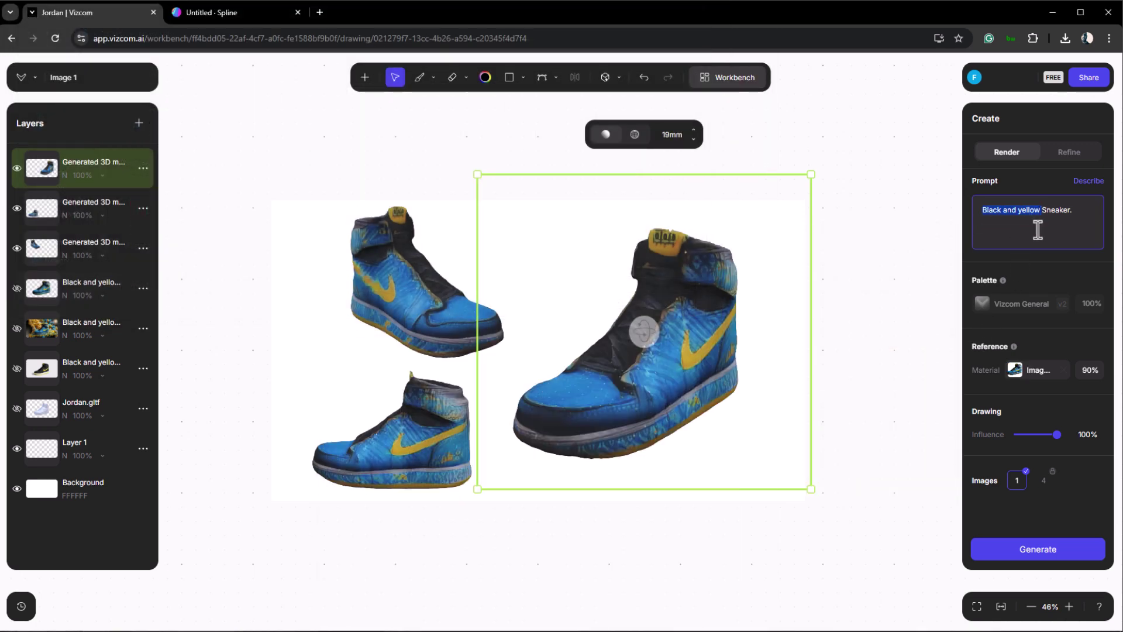
key("BackSpace")
left_click(1092, 369)
type("95")
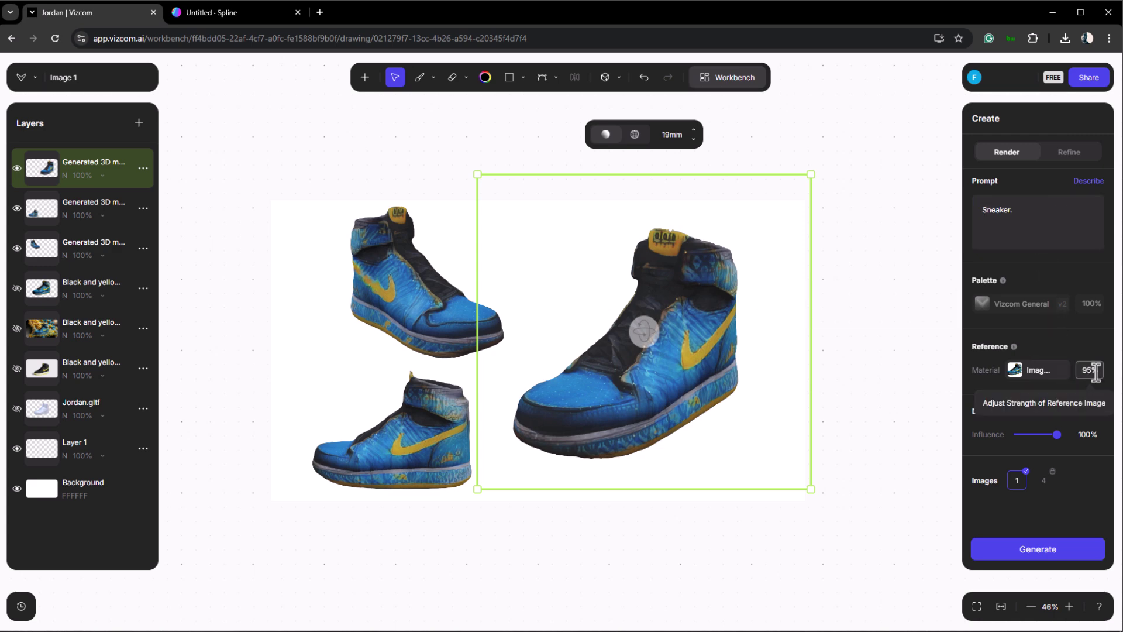
Step: Render the three posed sneakers and keep the result as a new layer
left_click(1041, 561)
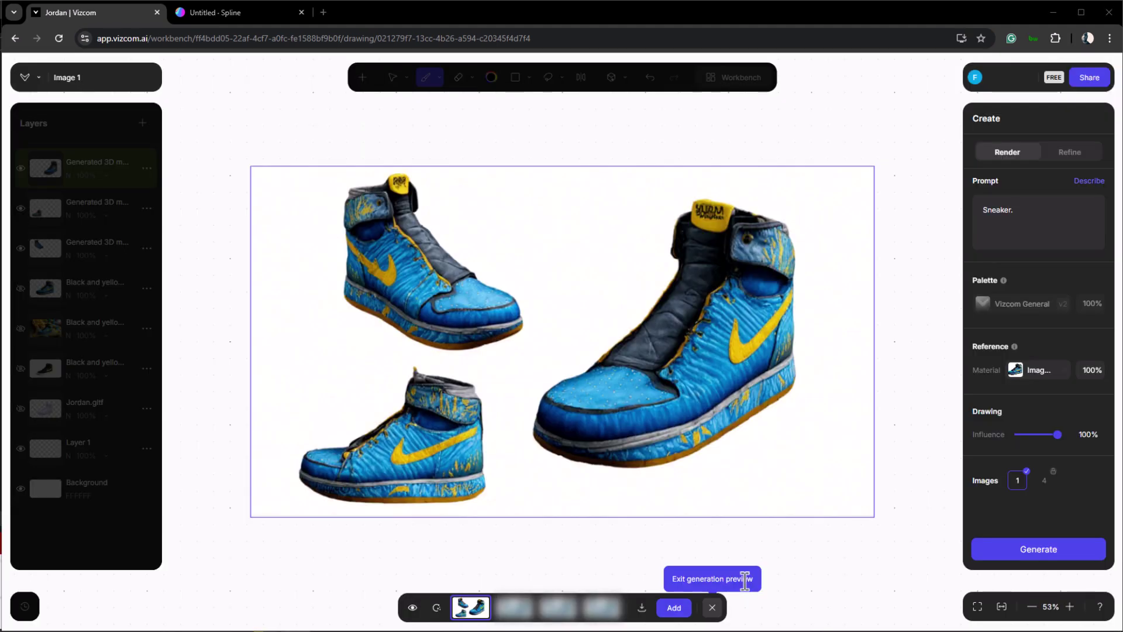
left_click(676, 609)
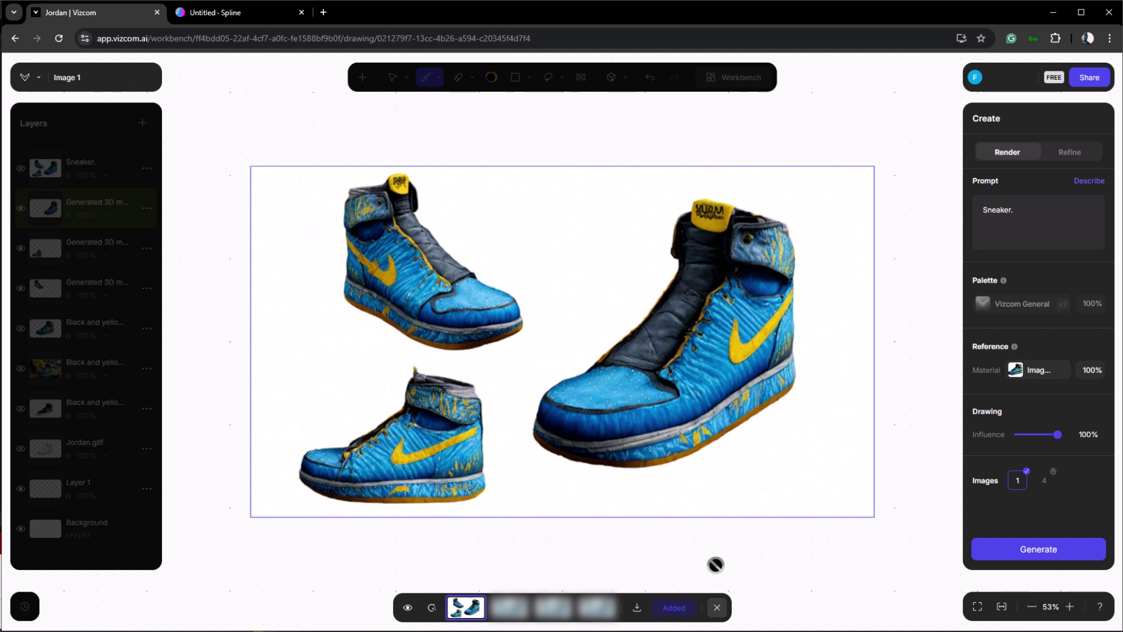
left_click(717, 608)
Step: Show the File export submenu from the Vizcom logo menu
left_click(26, 76)
left_click(77, 144)
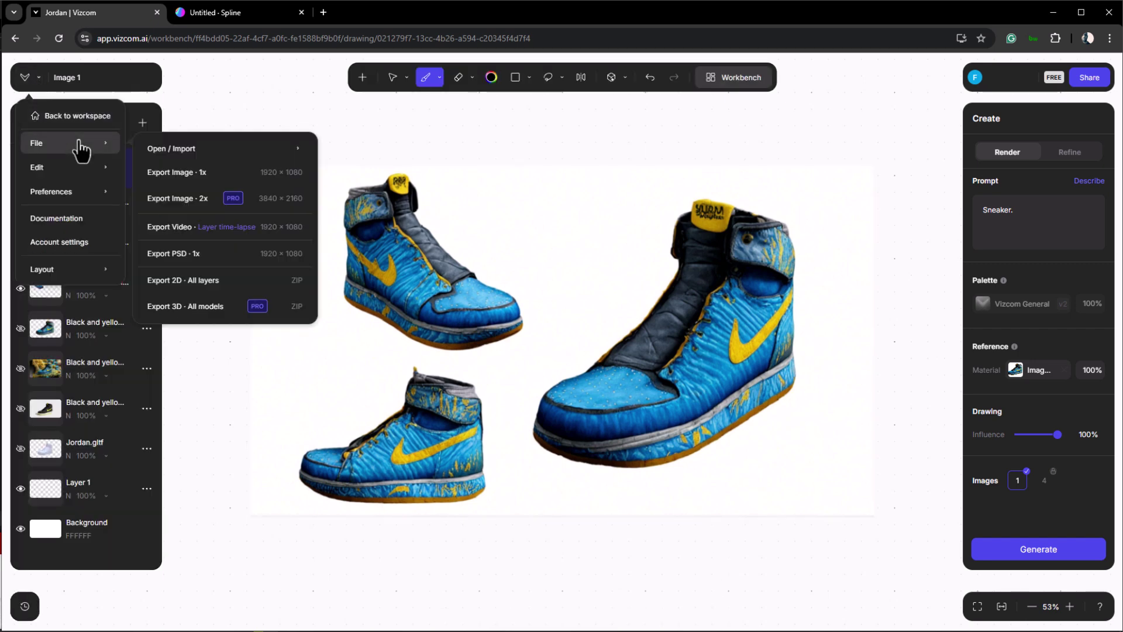